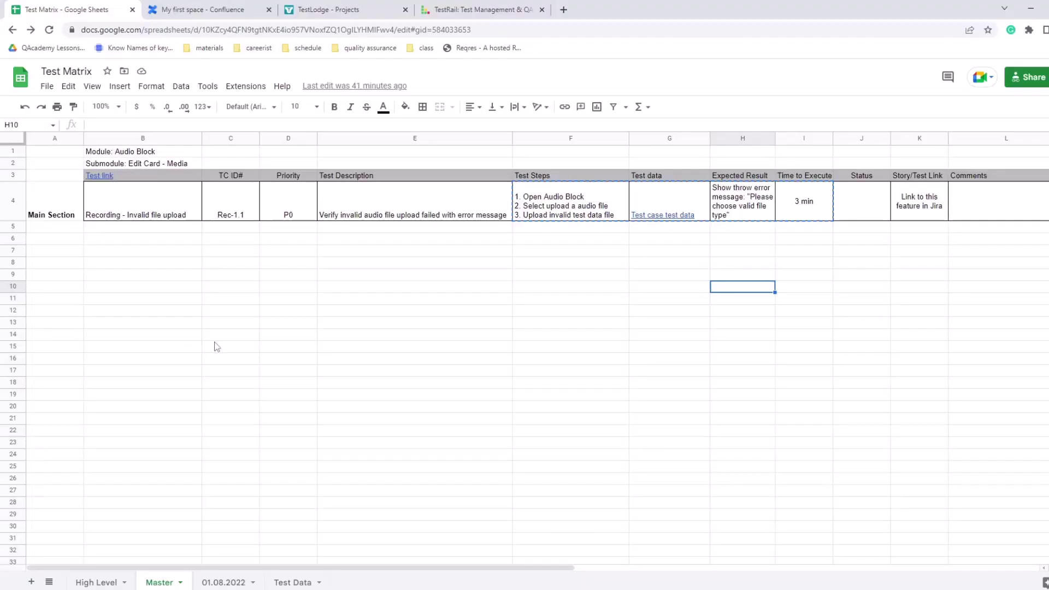
click(214, 344)
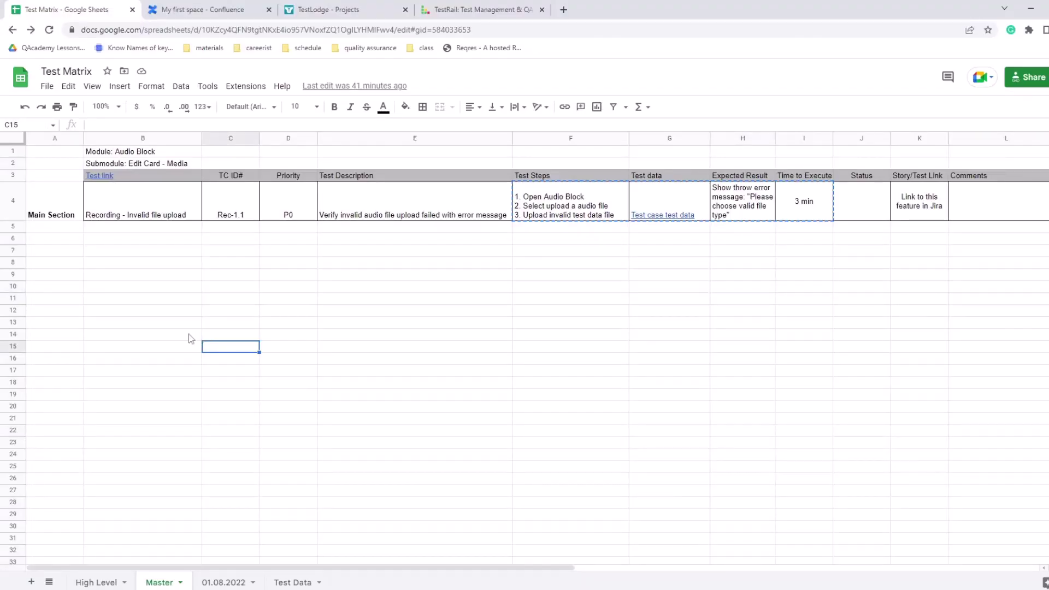
click(97, 583)
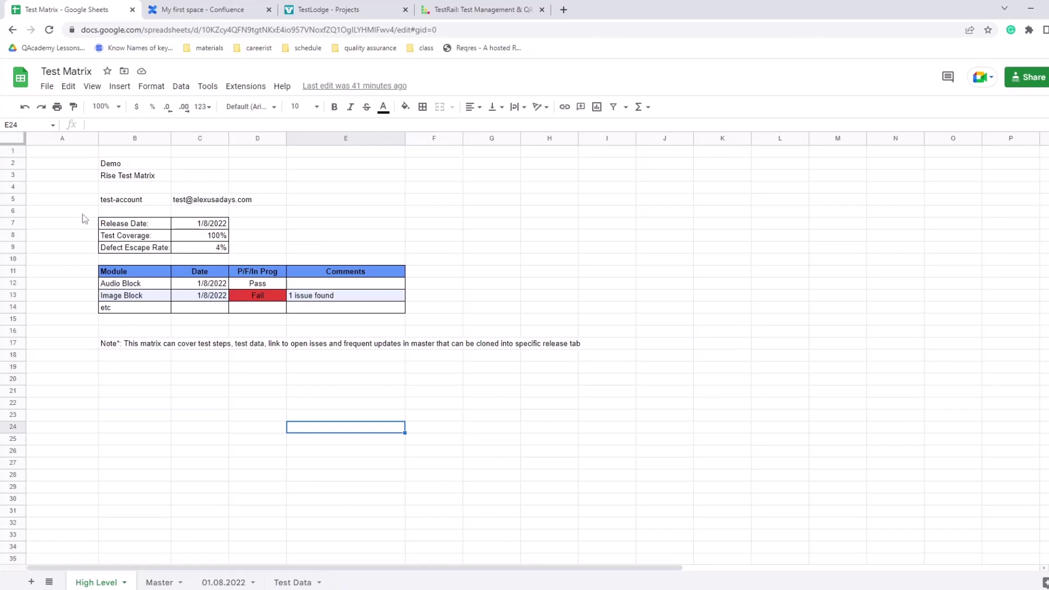
click(159, 392)
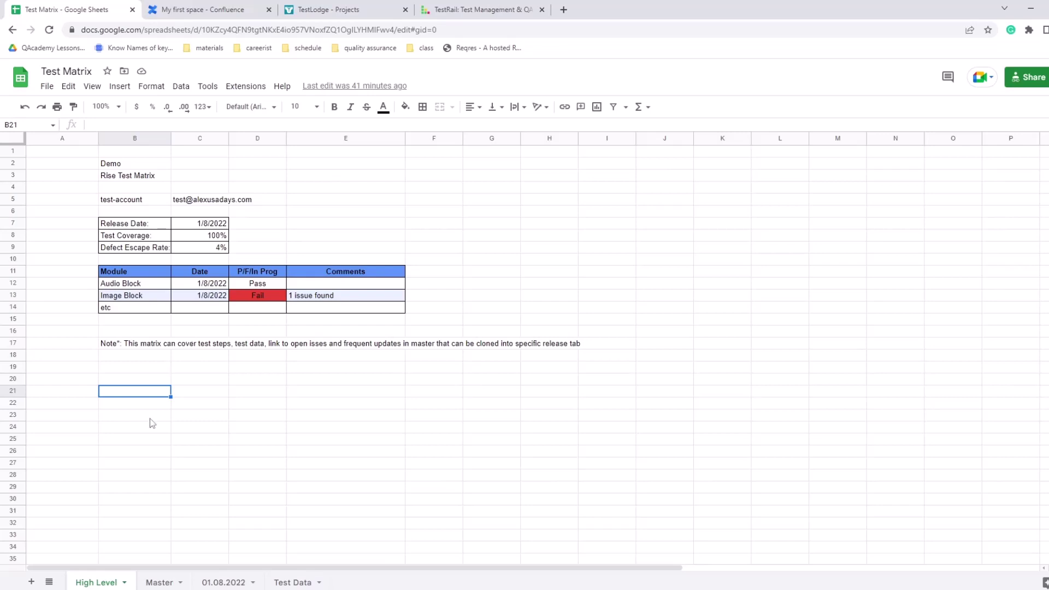
click(160, 582)
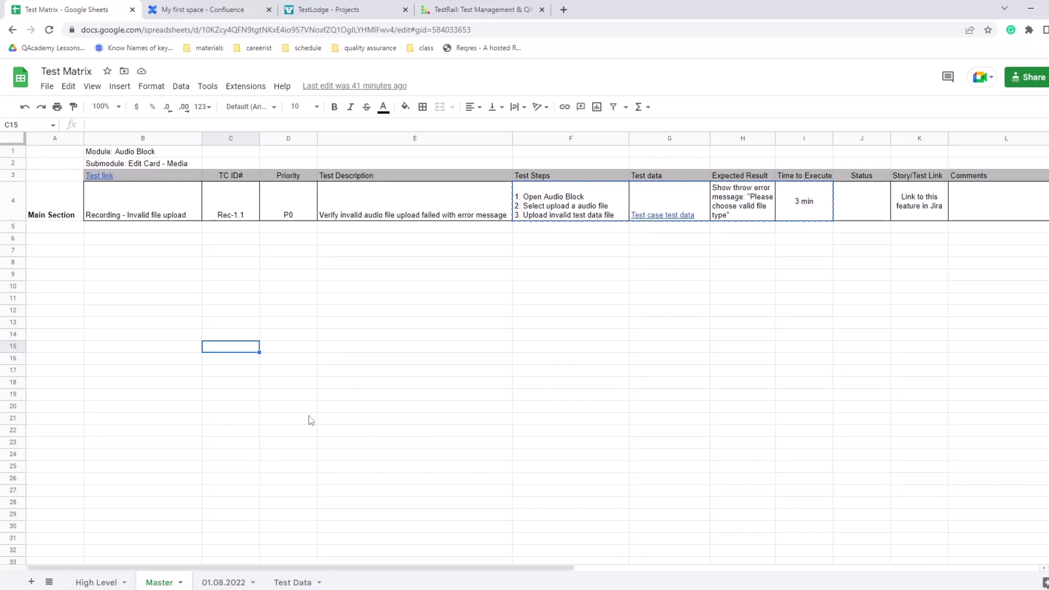
click(119, 210)
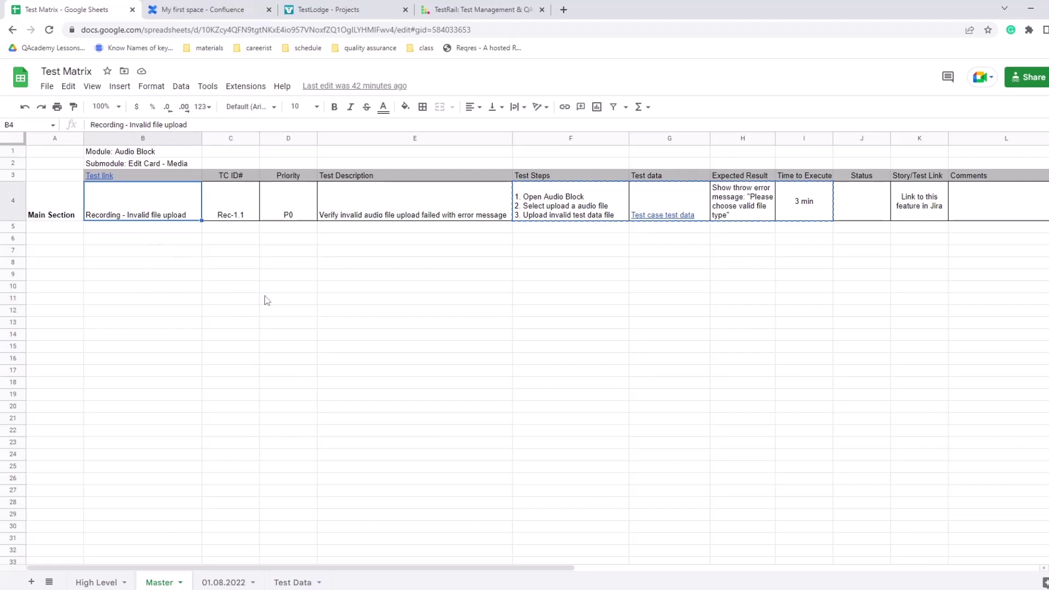
key(Left)
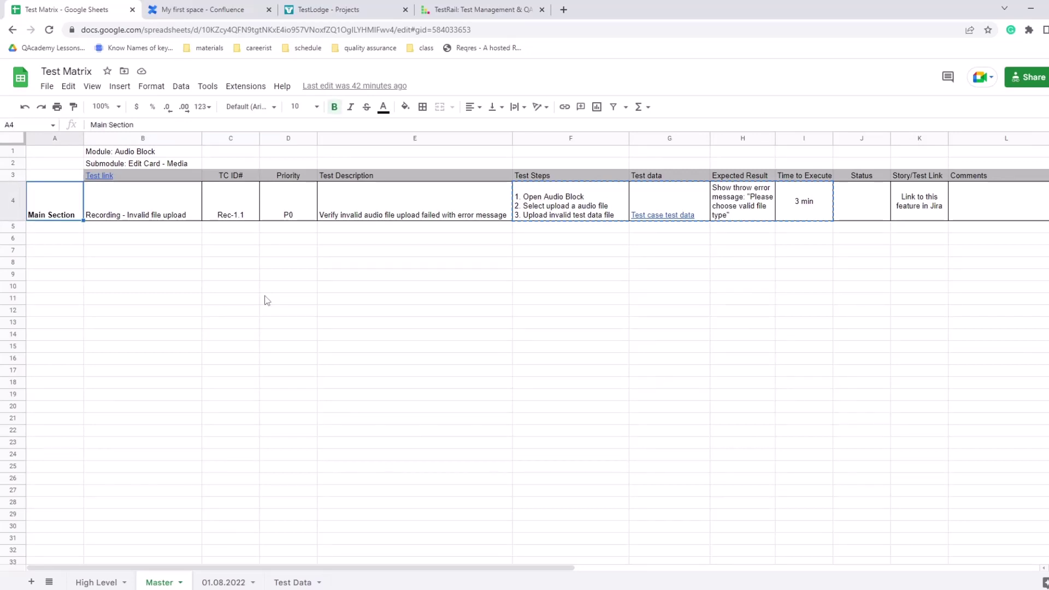
key(Right)
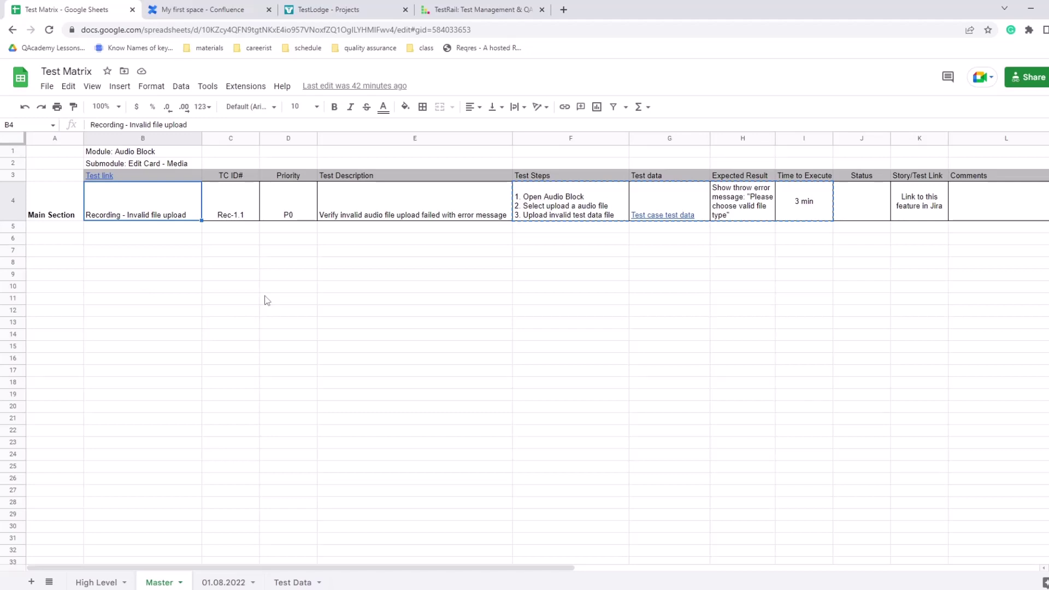
key(Right)
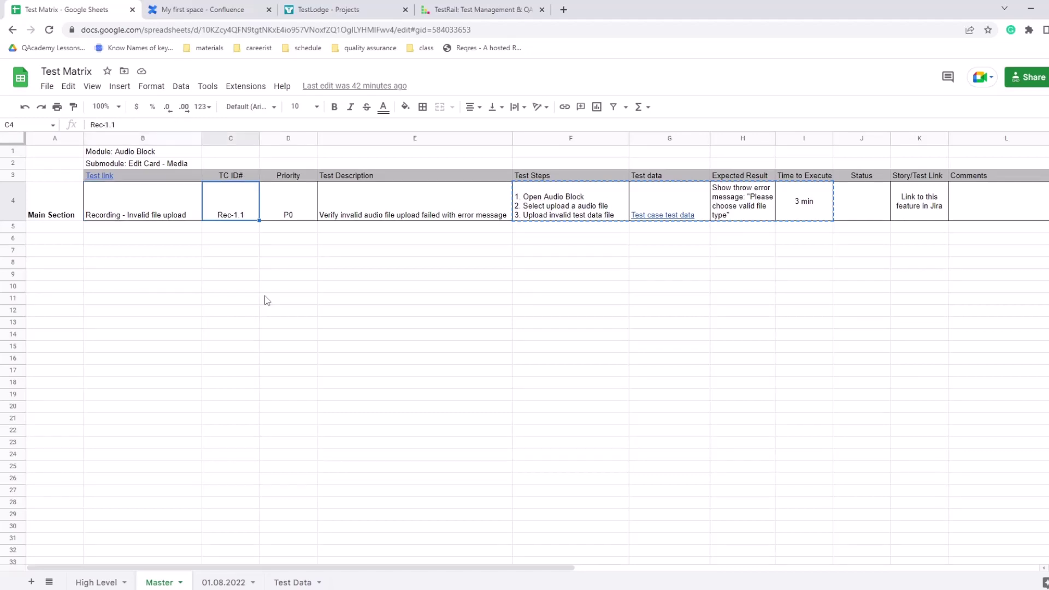
key(Right)
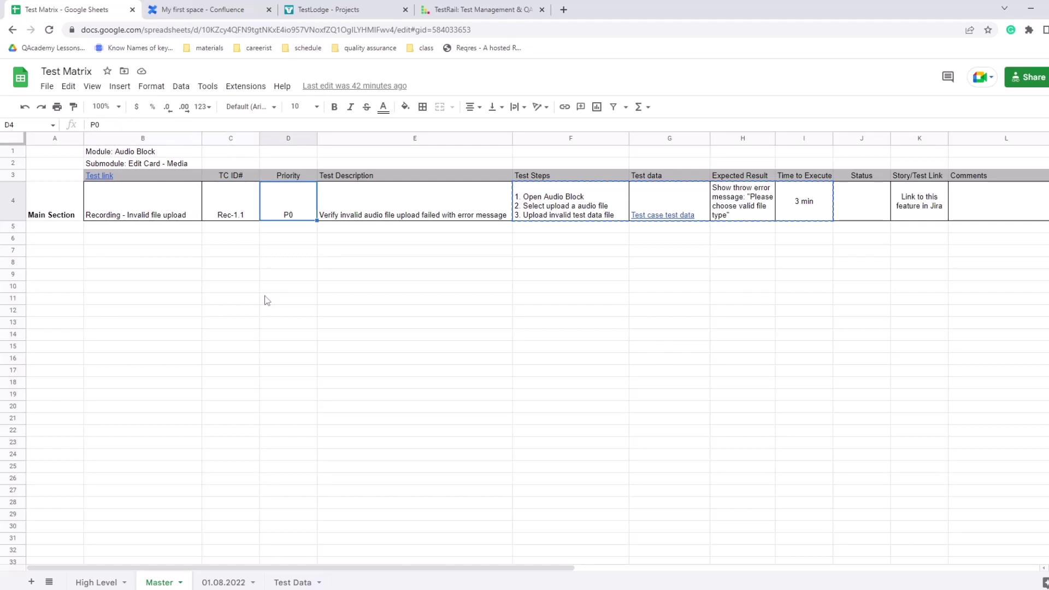
key(Right)
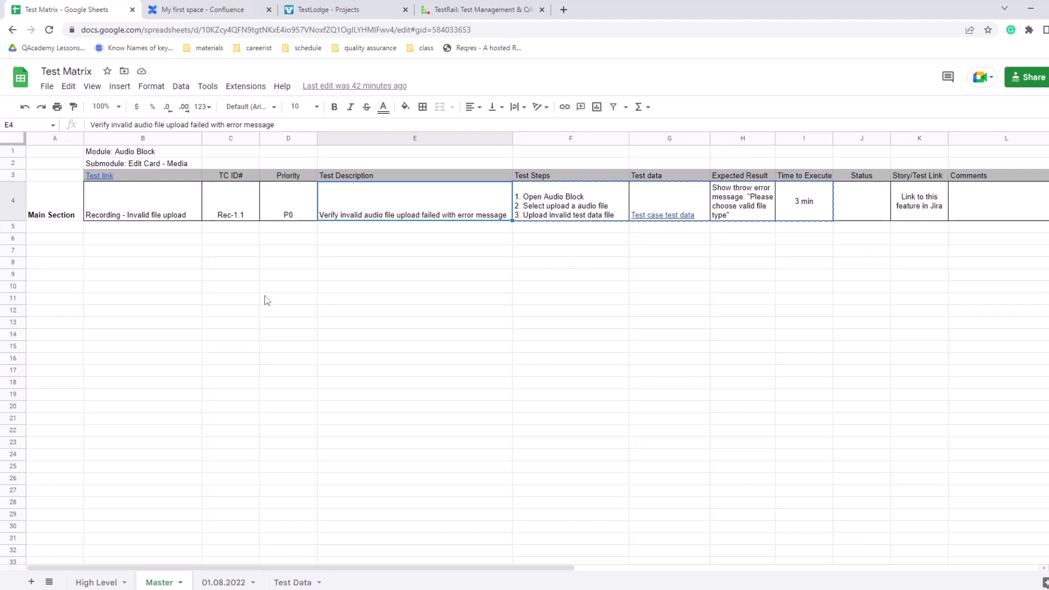
key(Right)
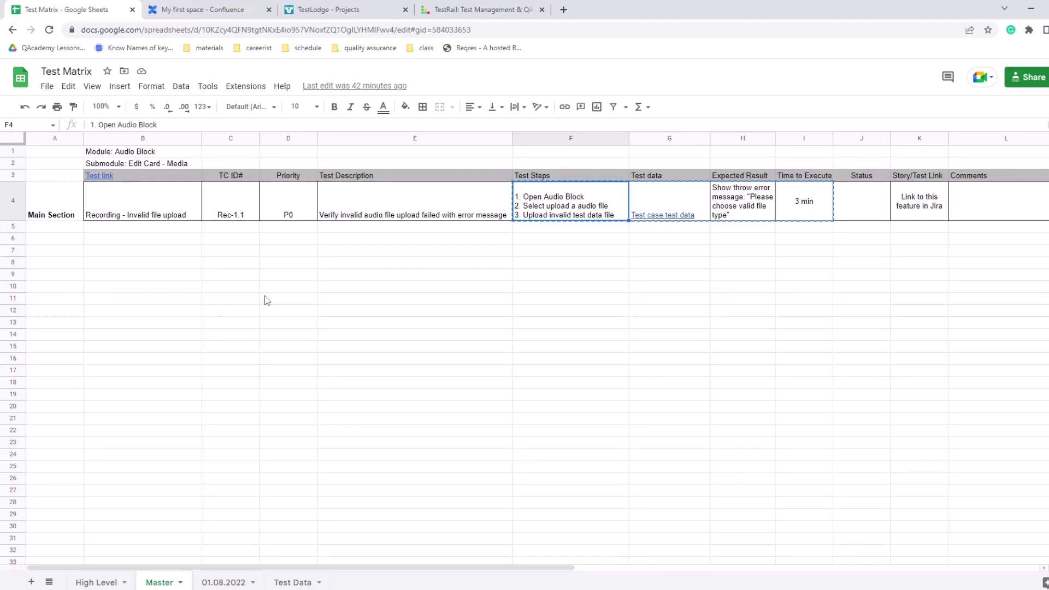
key(Right)
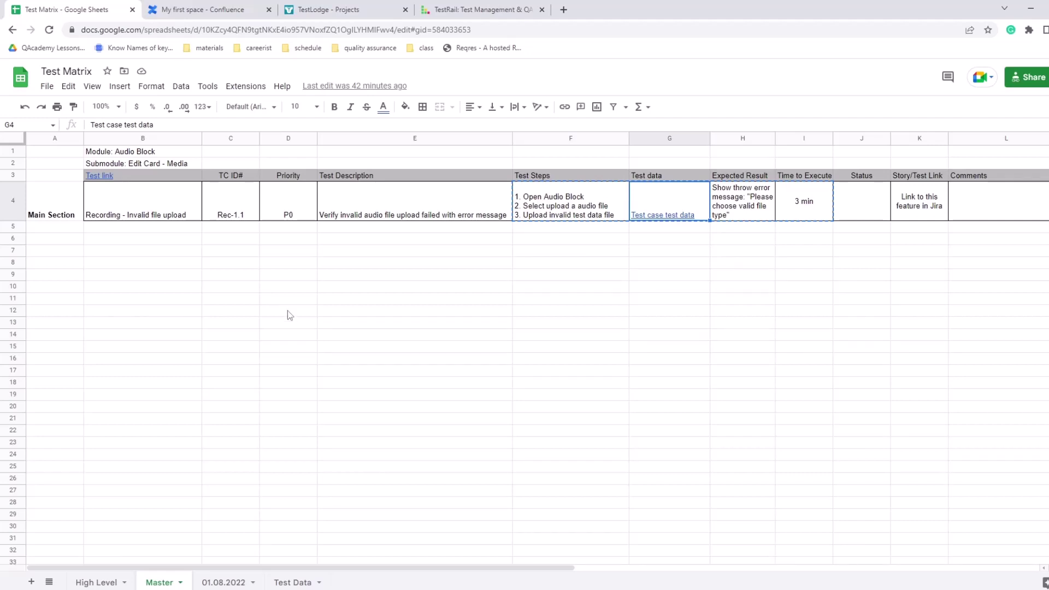
key(Right)
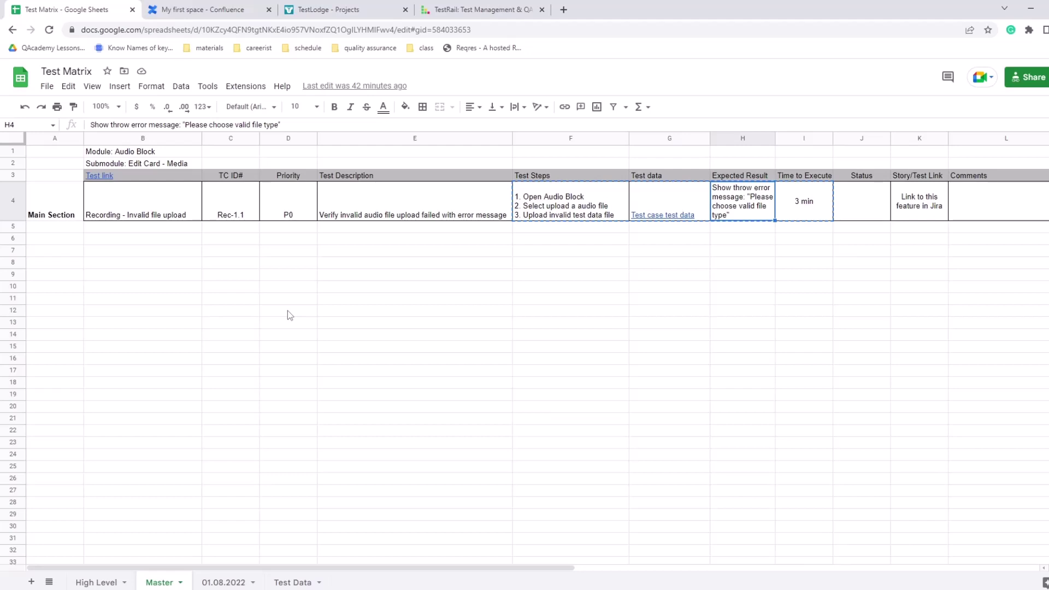
key(Right)
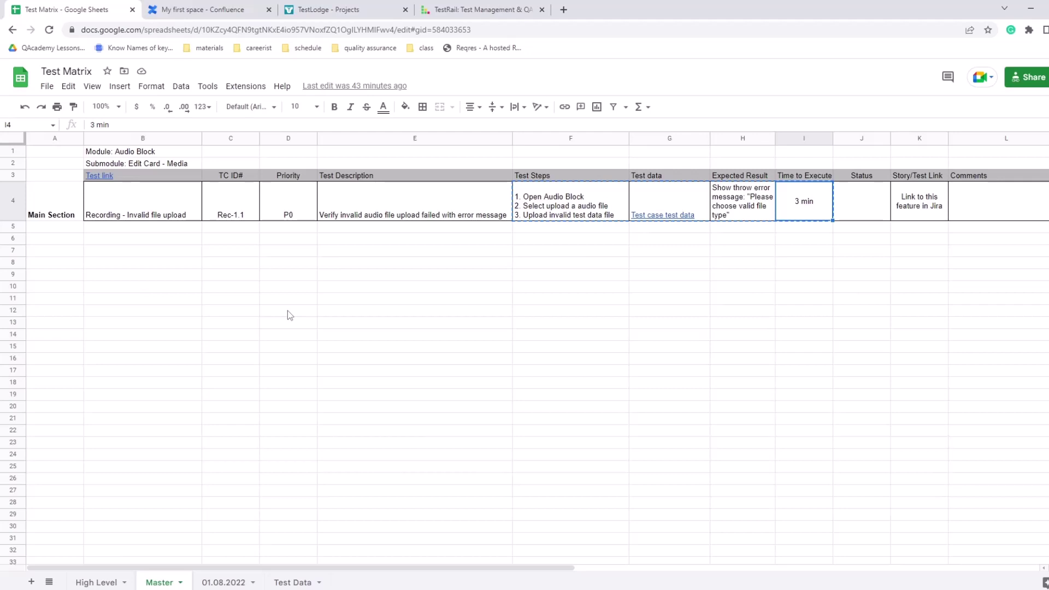
key(Right)
key(Right)
key(Right)
key(Right)
key(Left)
key(Left)
key(Home)
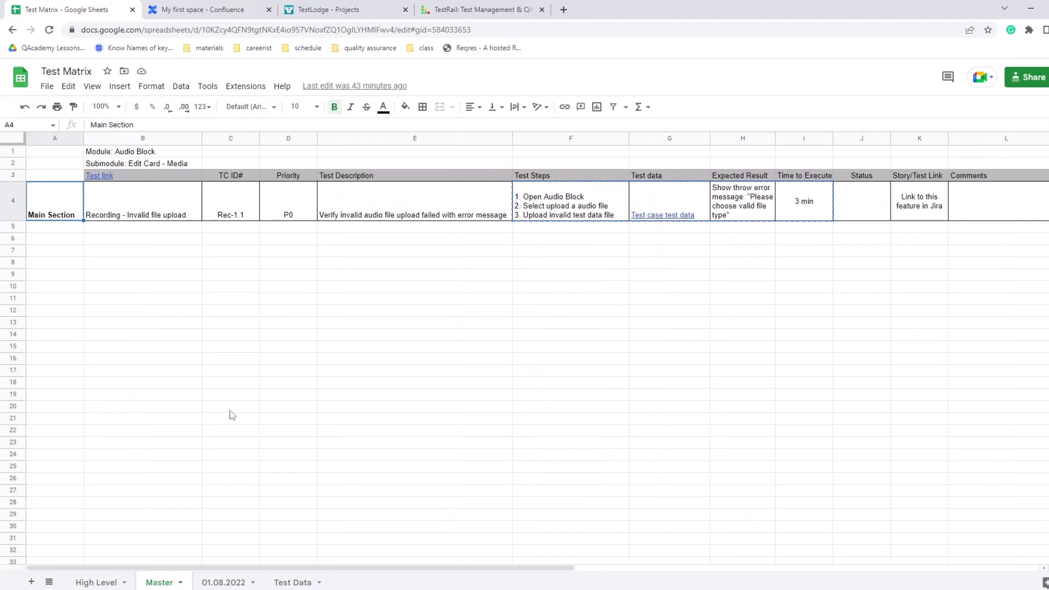
On the 01.08.2022 sheet, read Rec-1.1's row through its Bug MS-132 status and failure comment
click(220, 583)
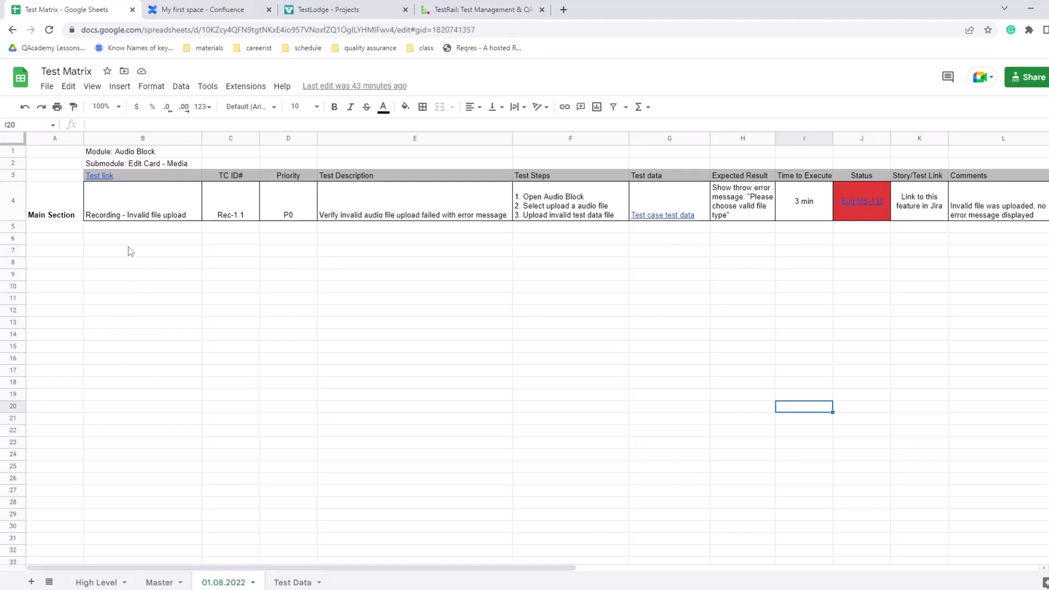
click(126, 219)
key(Right)
key(Right)
key(Right)
key(Right)
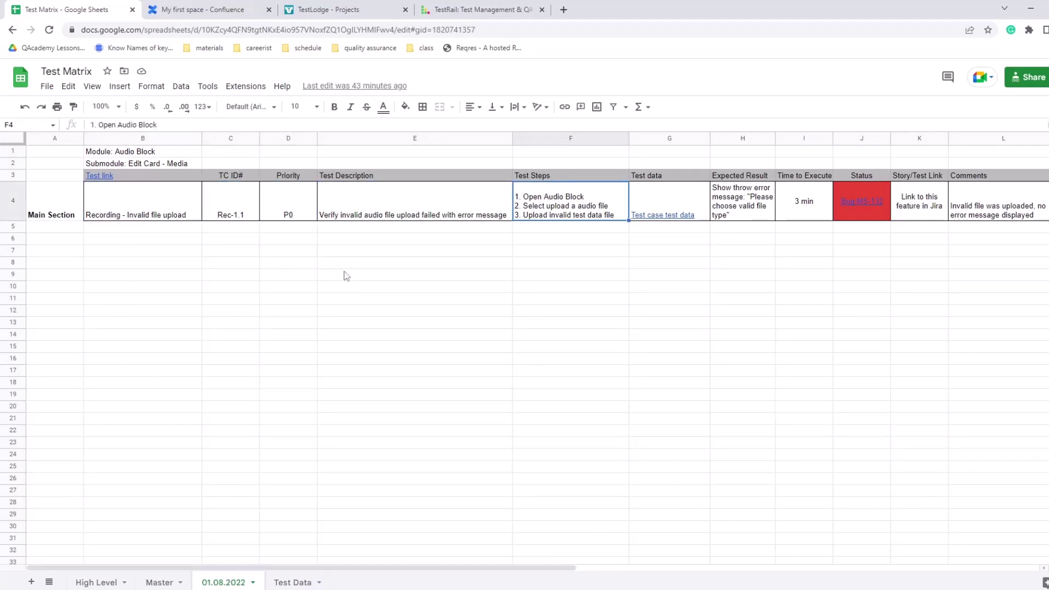
key(Right)
key(Right)
key(Right)
key(Right)
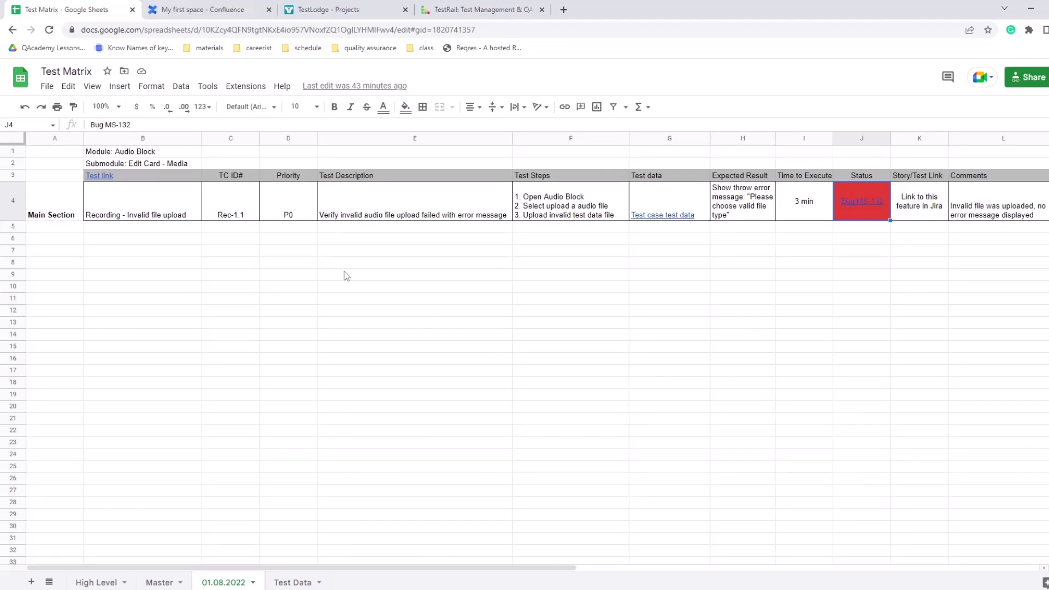
key(Right)
key(Right)
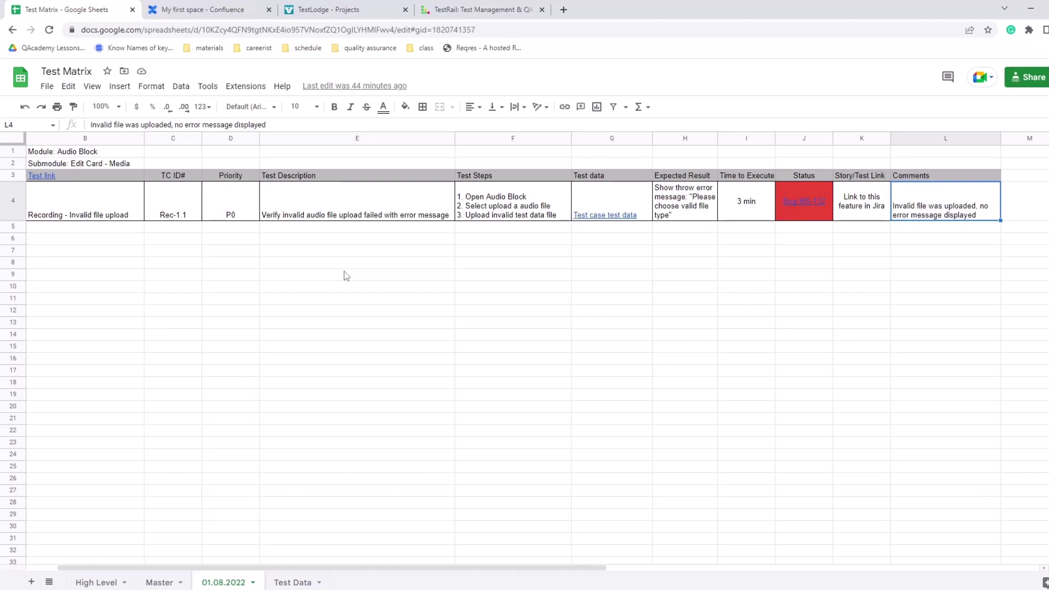
On the Test Data sheet, preview the invalid_file_type link and review Rec-1.1's invalid file description
click(293, 582)
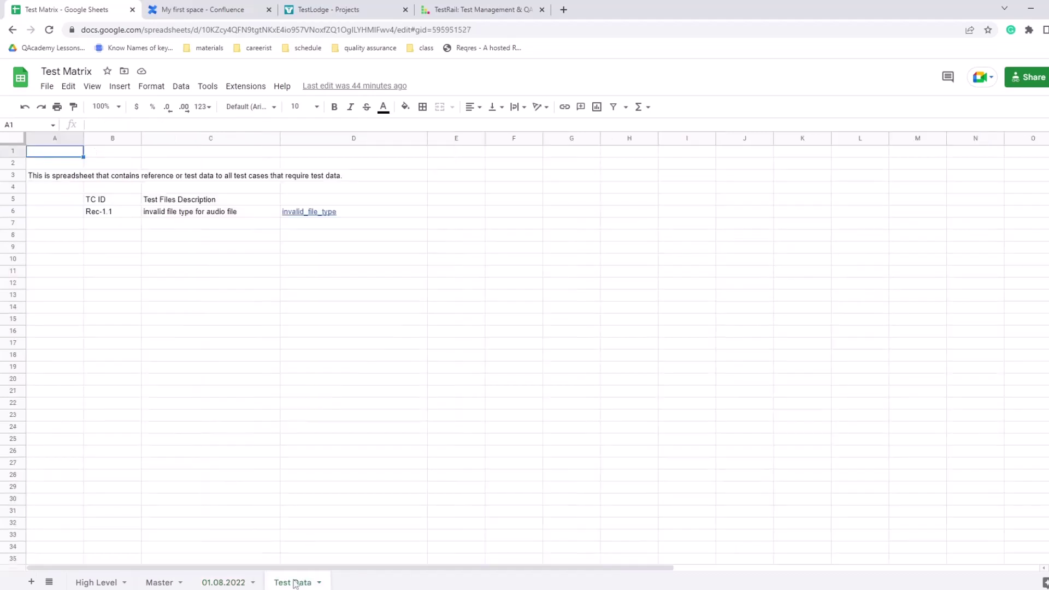
click(206, 322)
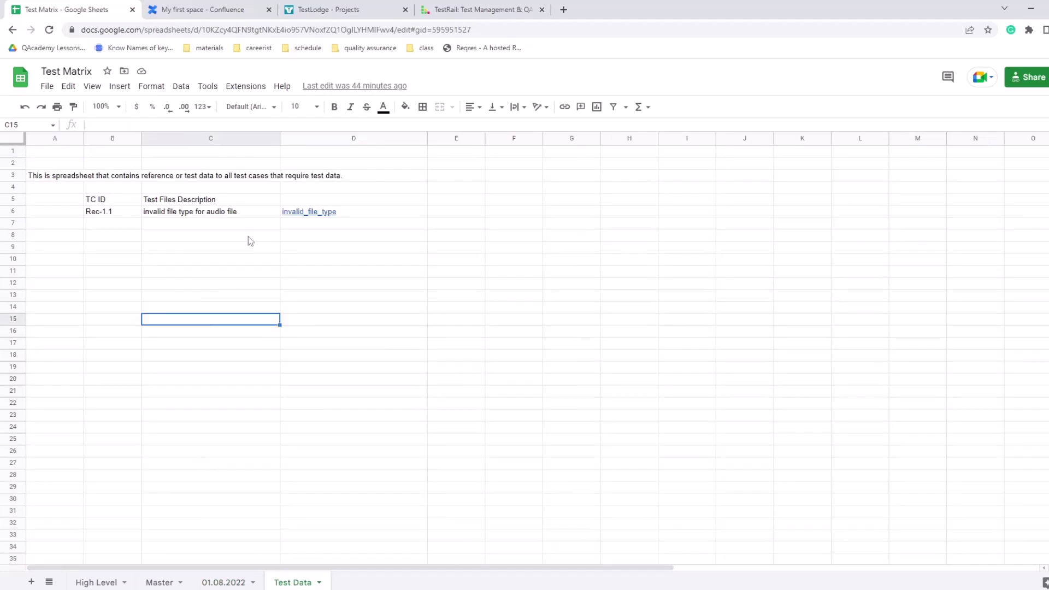
click(402, 212)
click(193, 270)
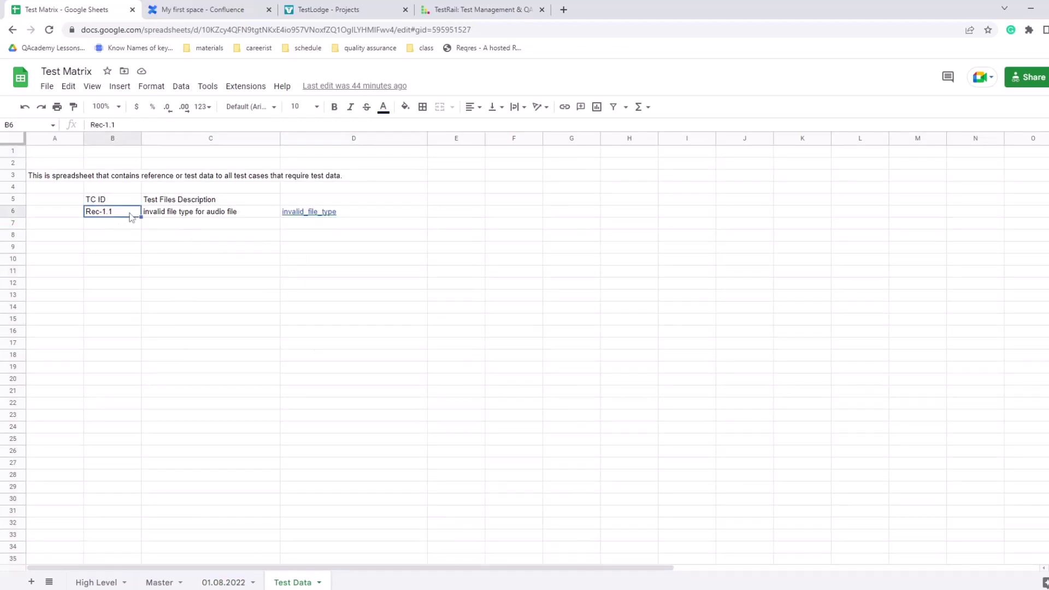
click(171, 213)
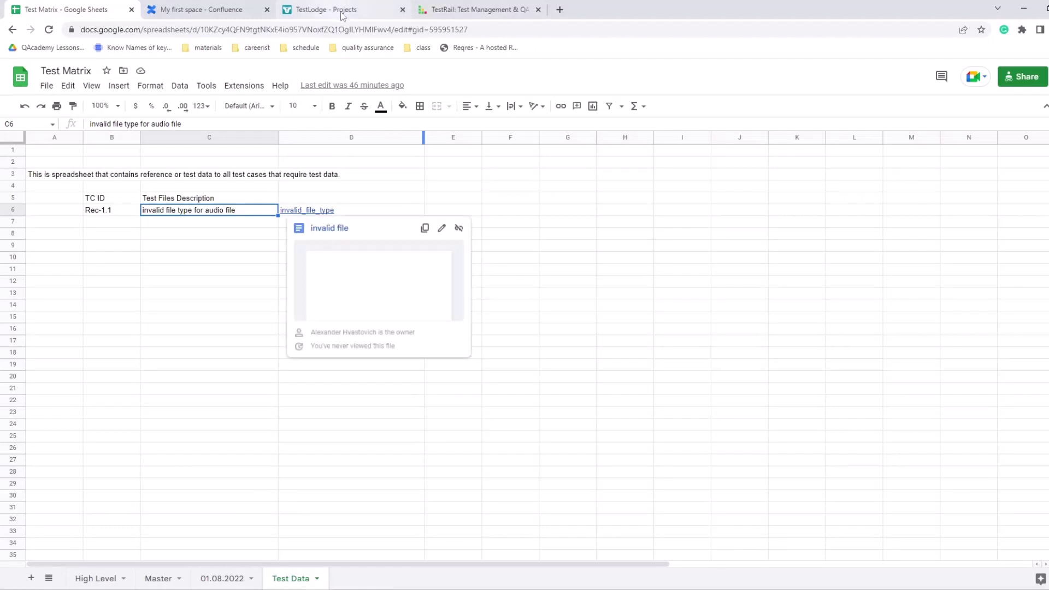
Glance at TestRail's homepage, then return to TestLodge Projects and highlight the '1 project' count
click(461, 11)
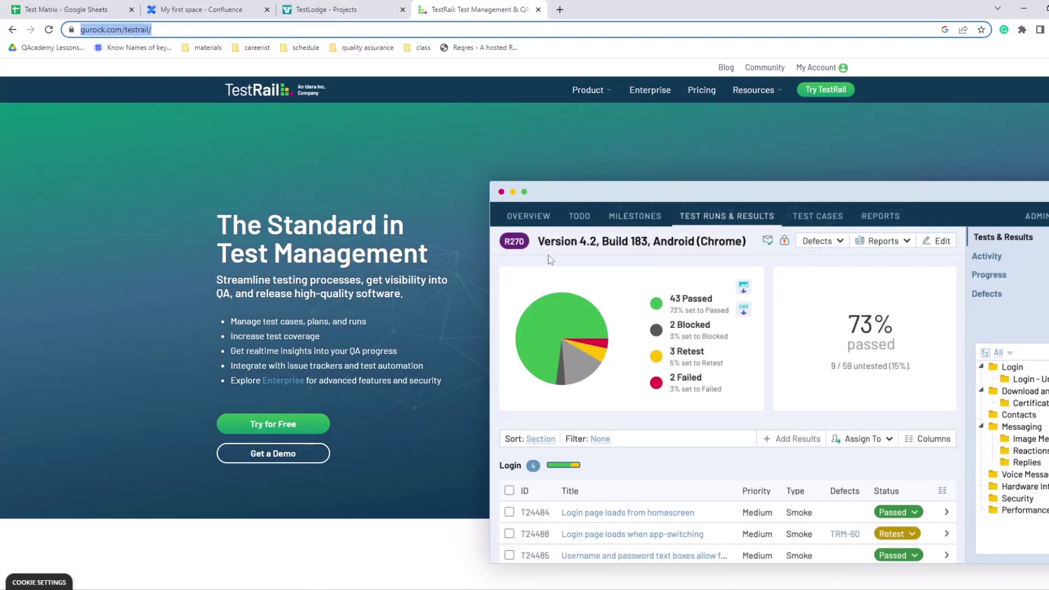
scroll(739, 376, down, 3)
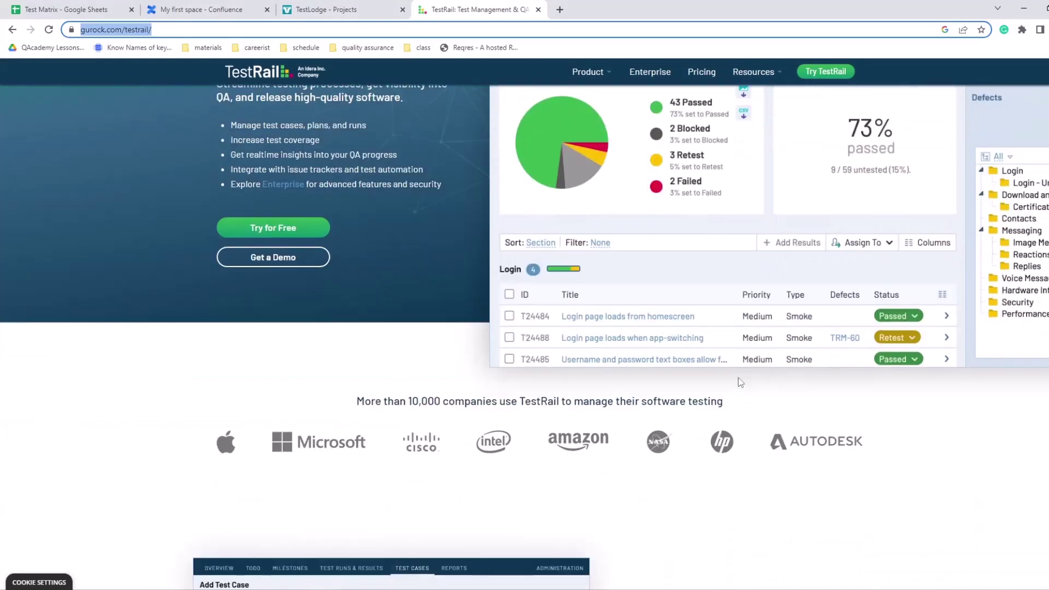
scroll(739, 378, up, 3)
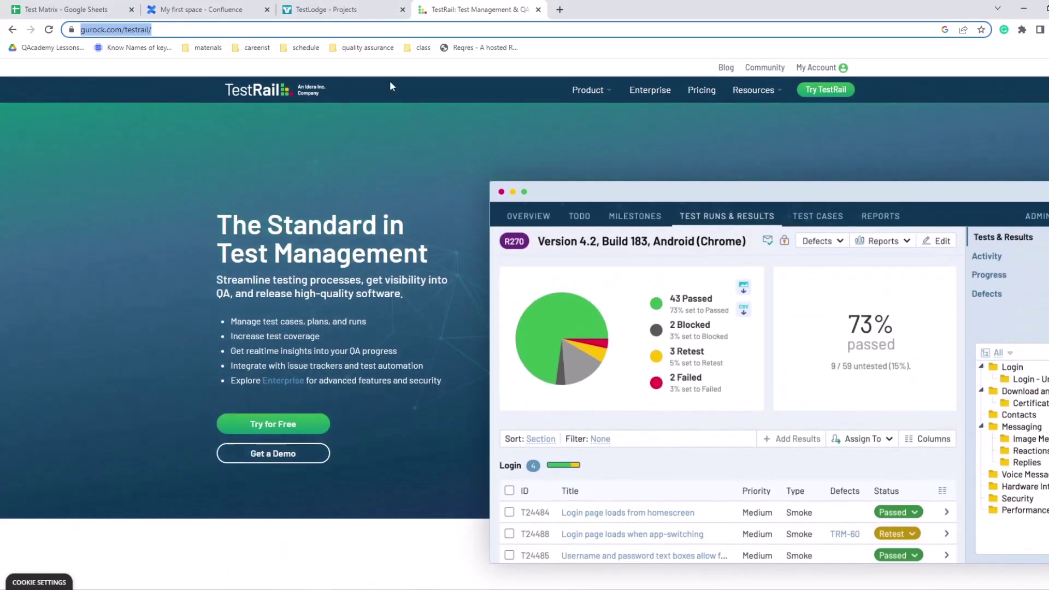
click(319, 10)
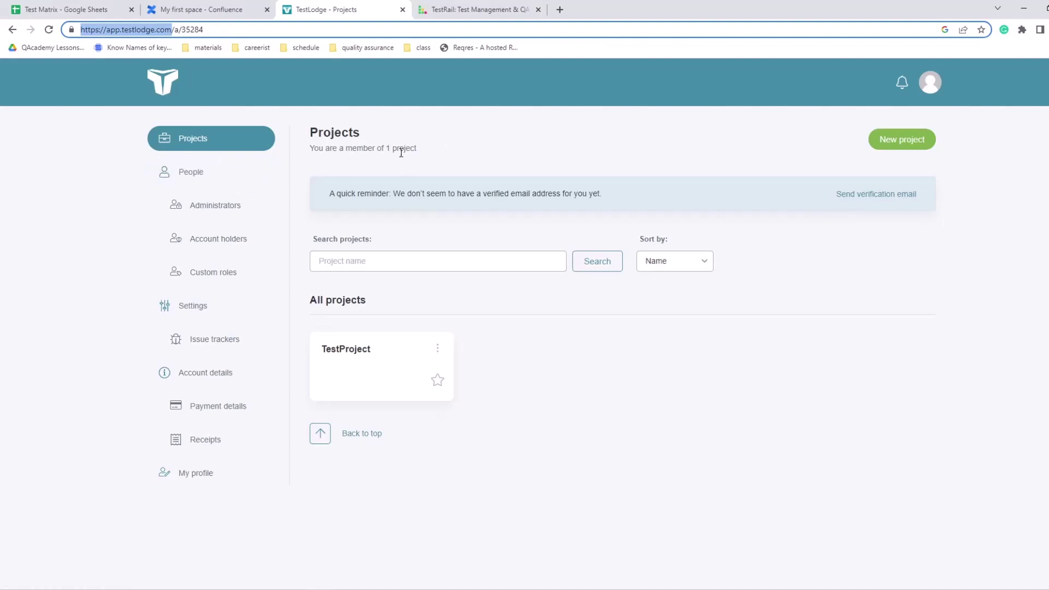
drag(417, 150, 382, 151)
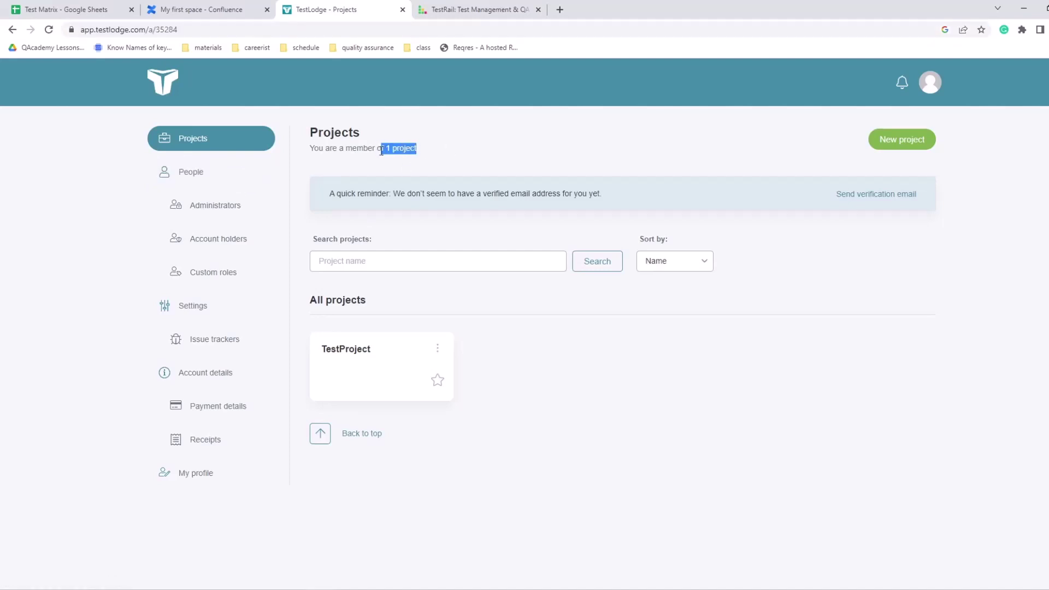
Open TestProject and review its counts of one plan, requirement doc, suite and run
click(391, 371)
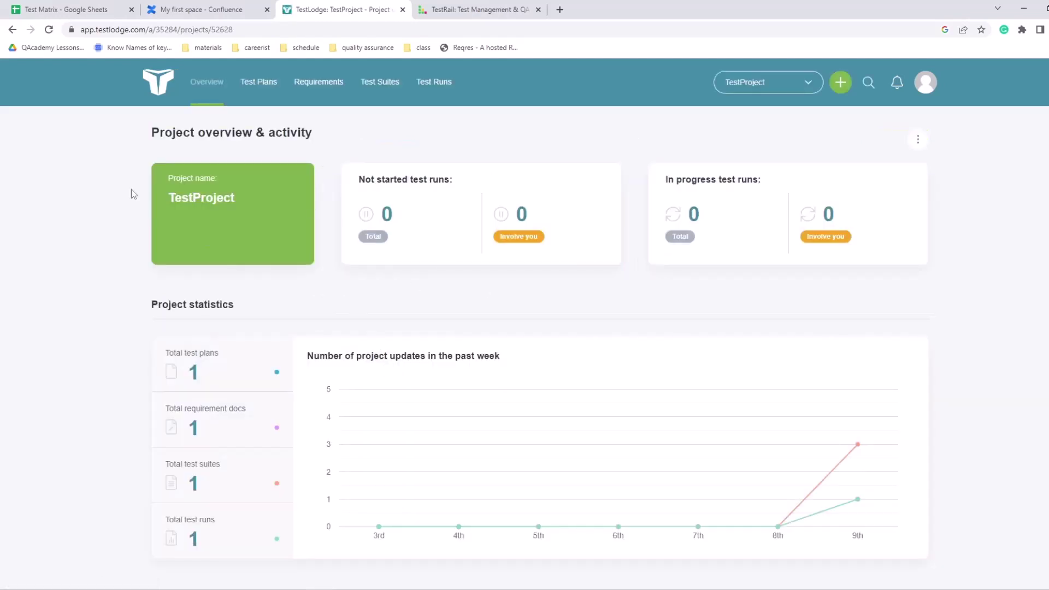
scroll(240, 289, down, 1)
scroll(203, 304, up, 1)
scroll(605, 399, down, 3)
scroll(786, 369, up, 3)
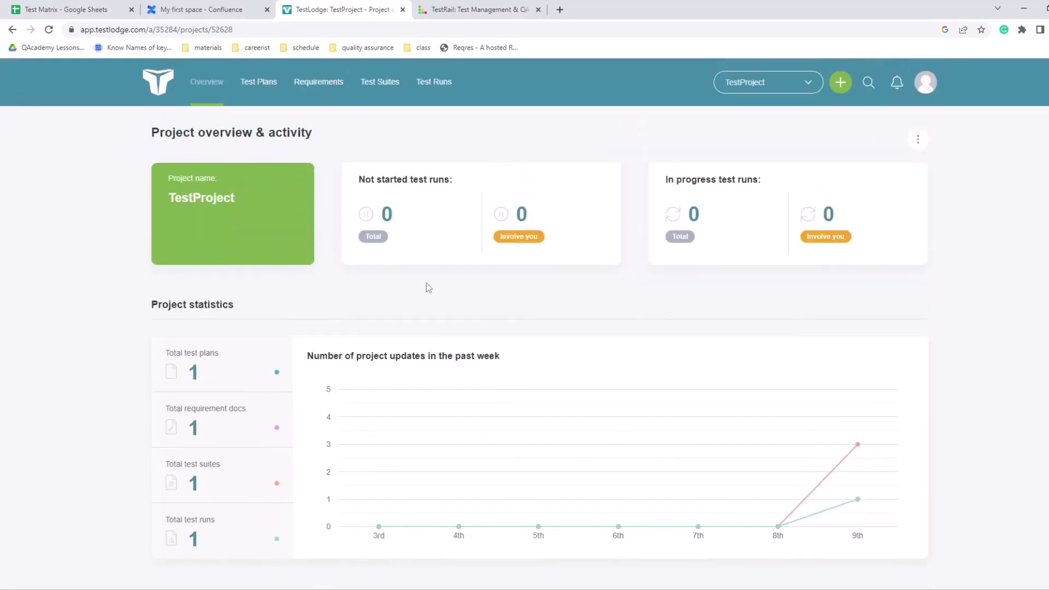
Go to TestProject's Test Plans list, showing the plan Test All Things
click(269, 88)
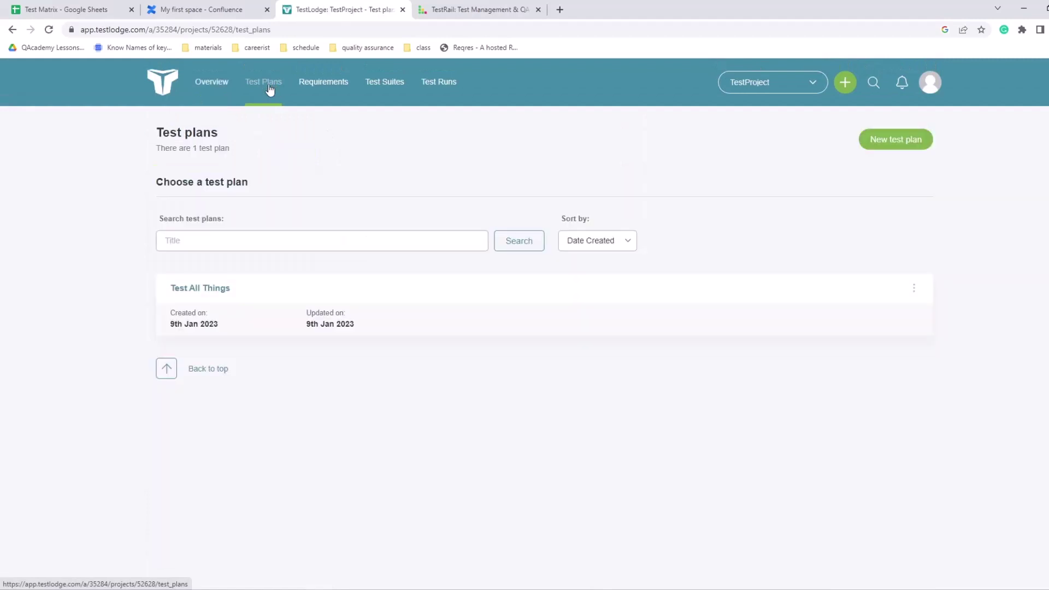
Open Test All Things and scroll through its 15 areas from Introduction to Approvals
click(199, 289)
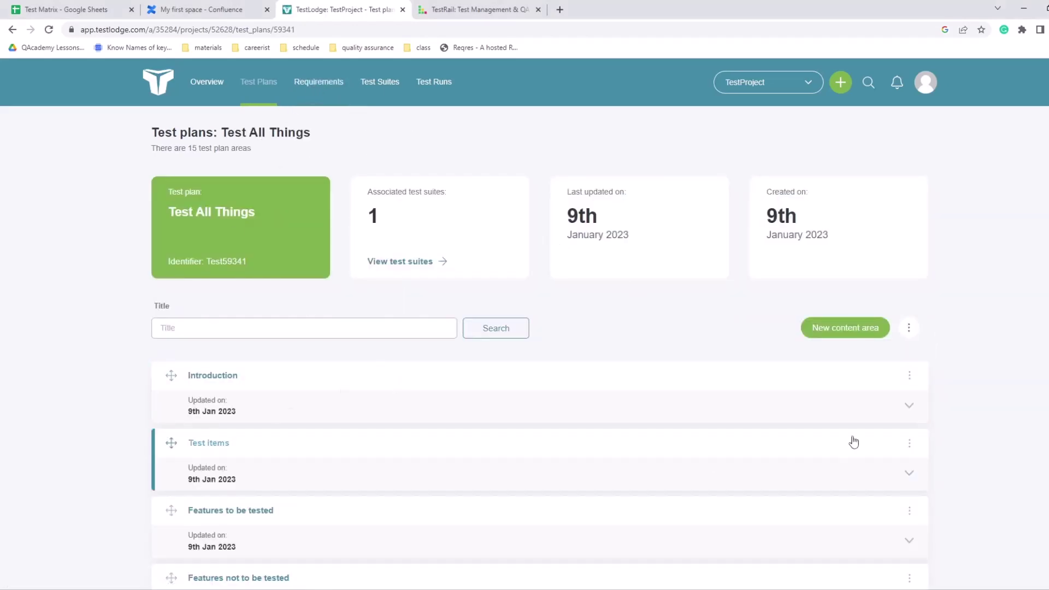
scroll(255, 330, down, 3)
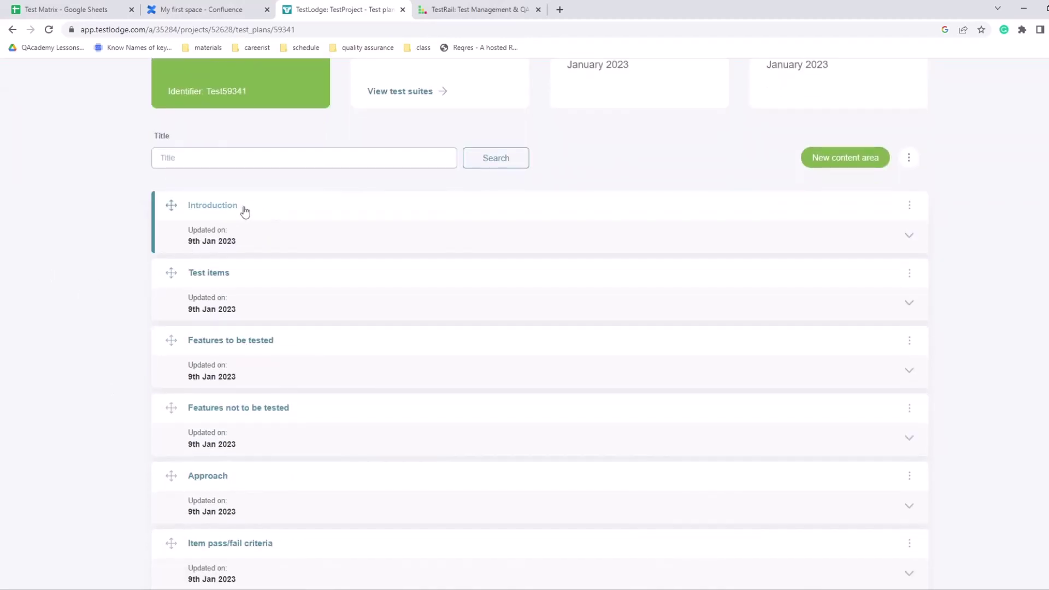
scroll(229, 235, down, 2)
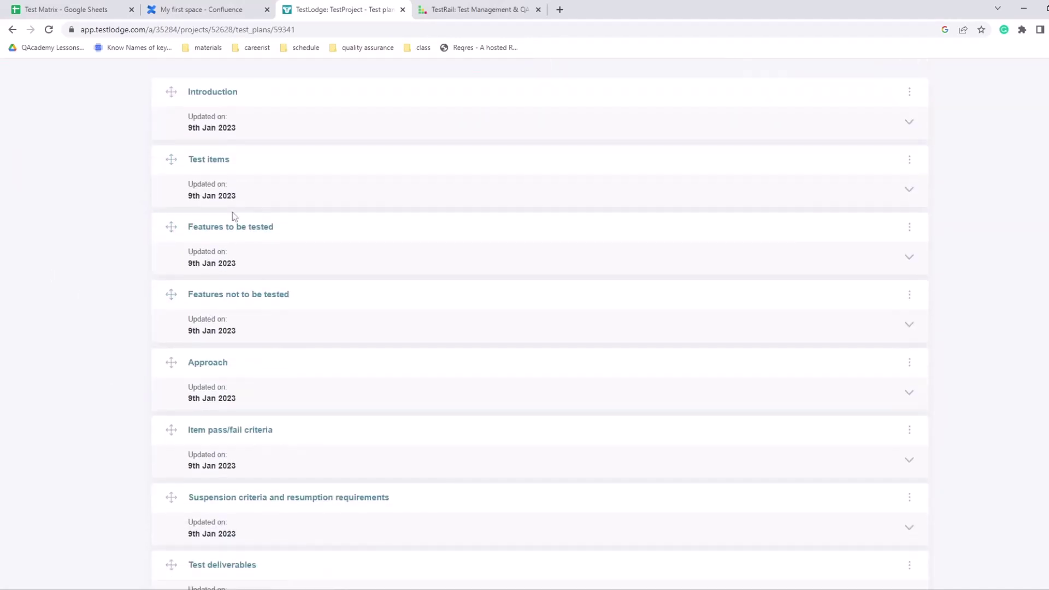
scroll(215, 227, down, 2)
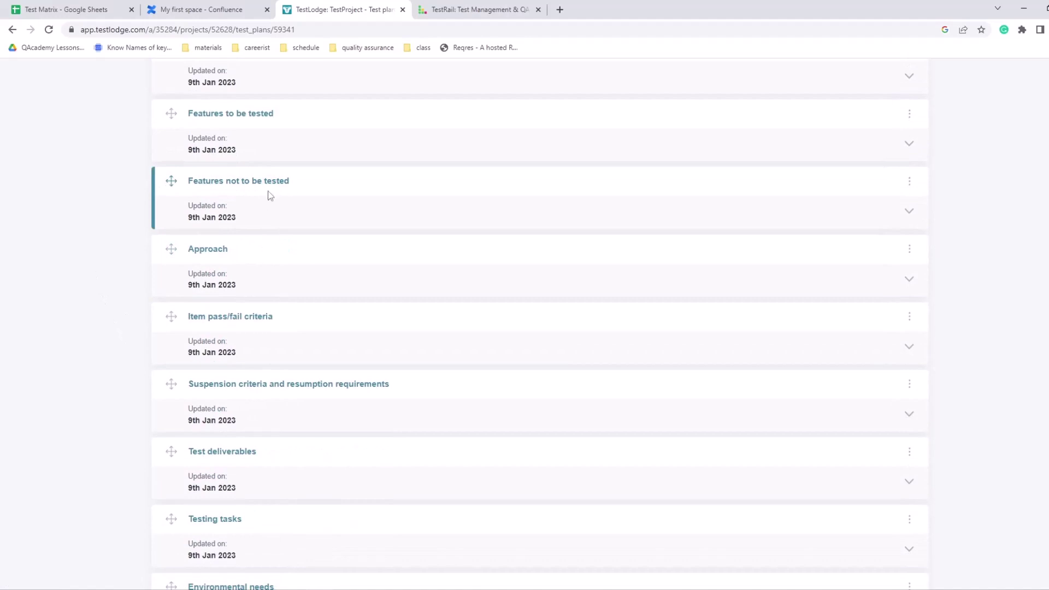
scroll(246, 272, down, 2)
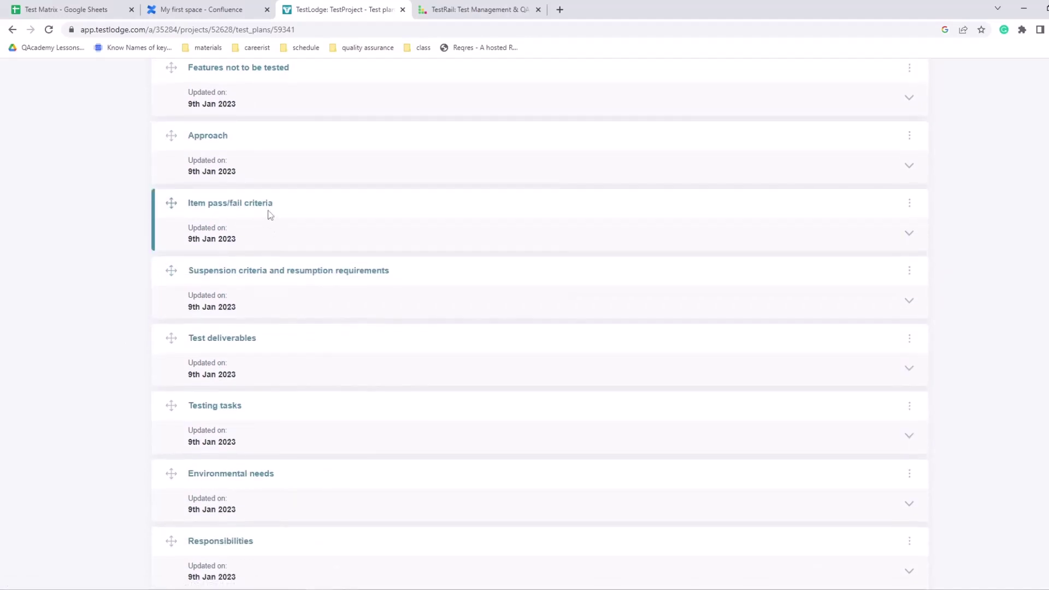
scroll(254, 293, down, 1)
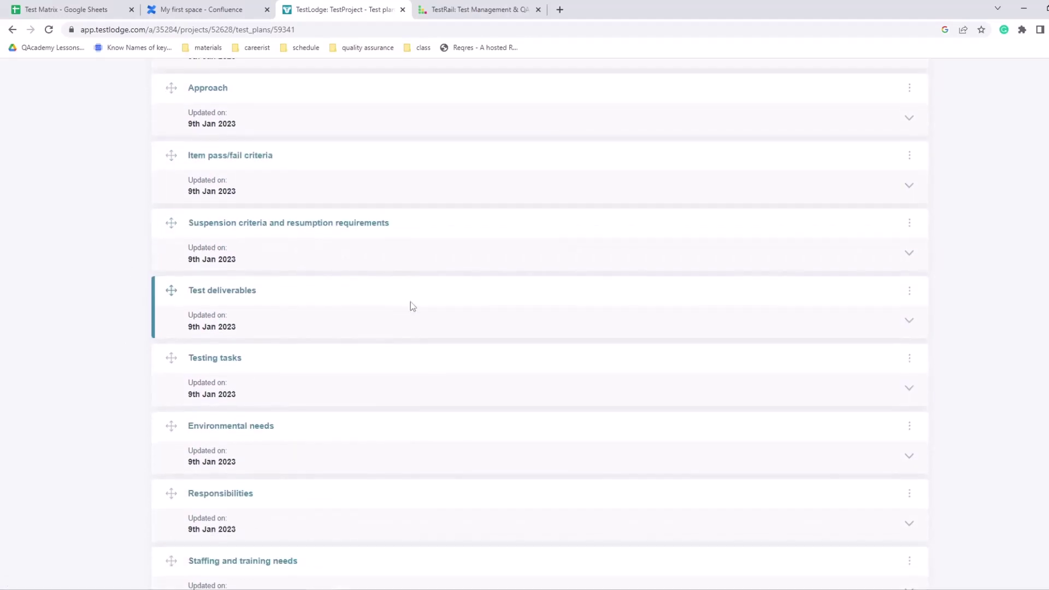
scroll(293, 303, down, 1)
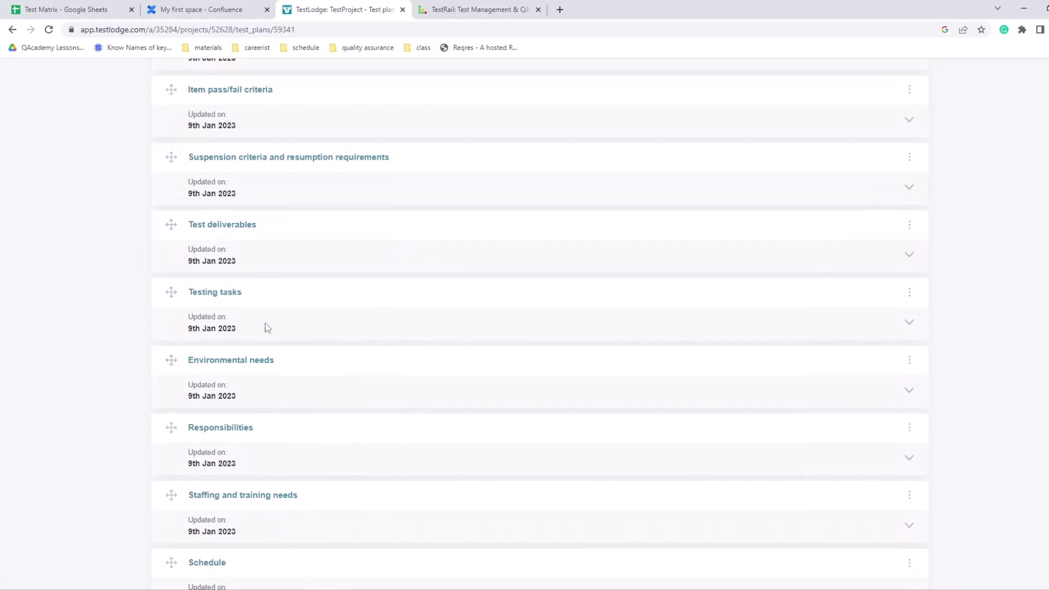
scroll(266, 309, down, 2)
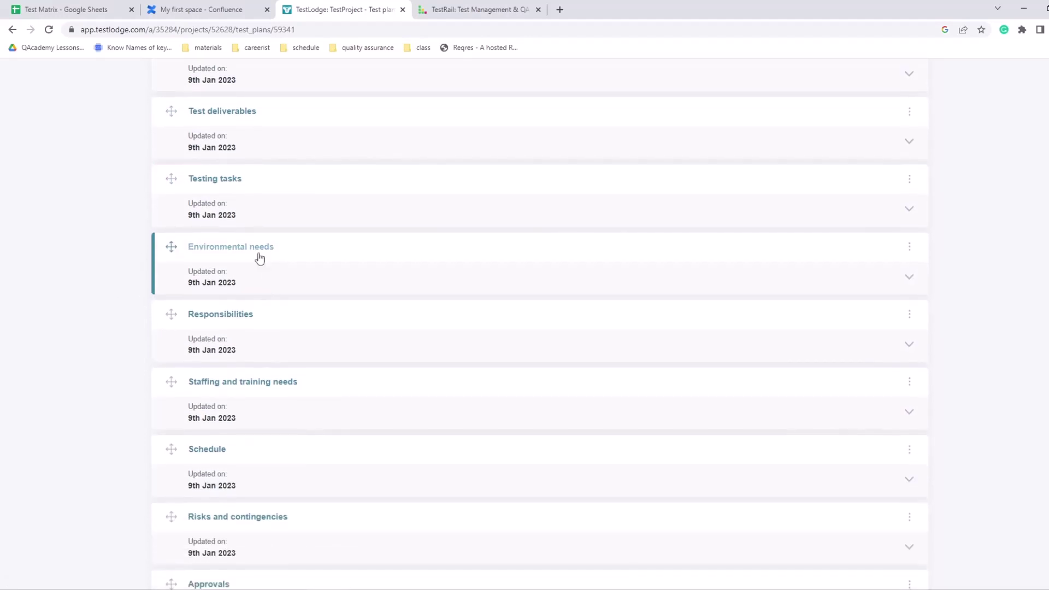
scroll(214, 328, down, 3)
scroll(223, 443, up, 8)
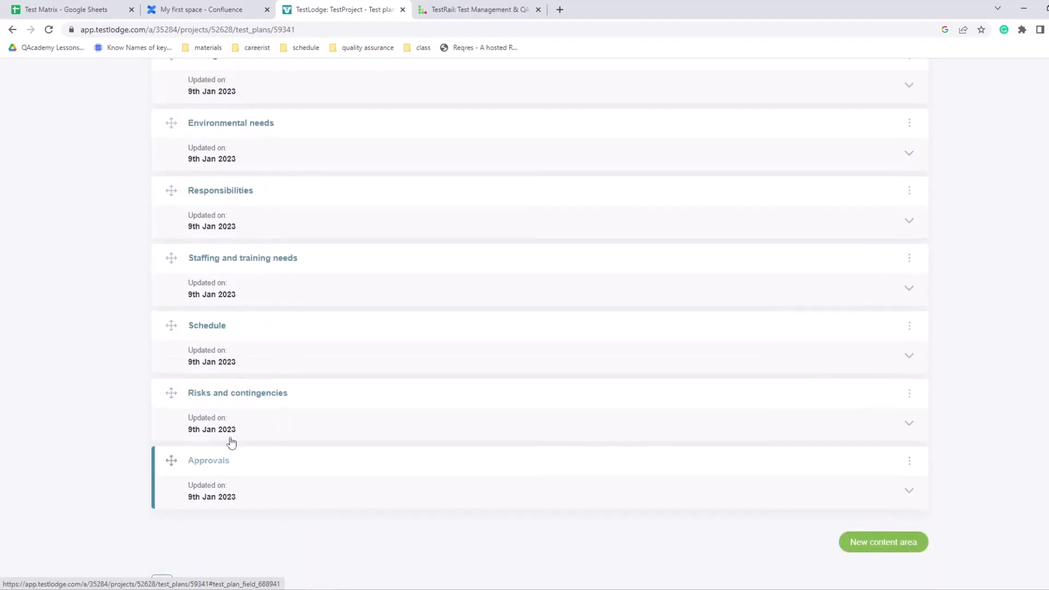
scroll(237, 242, up, 5)
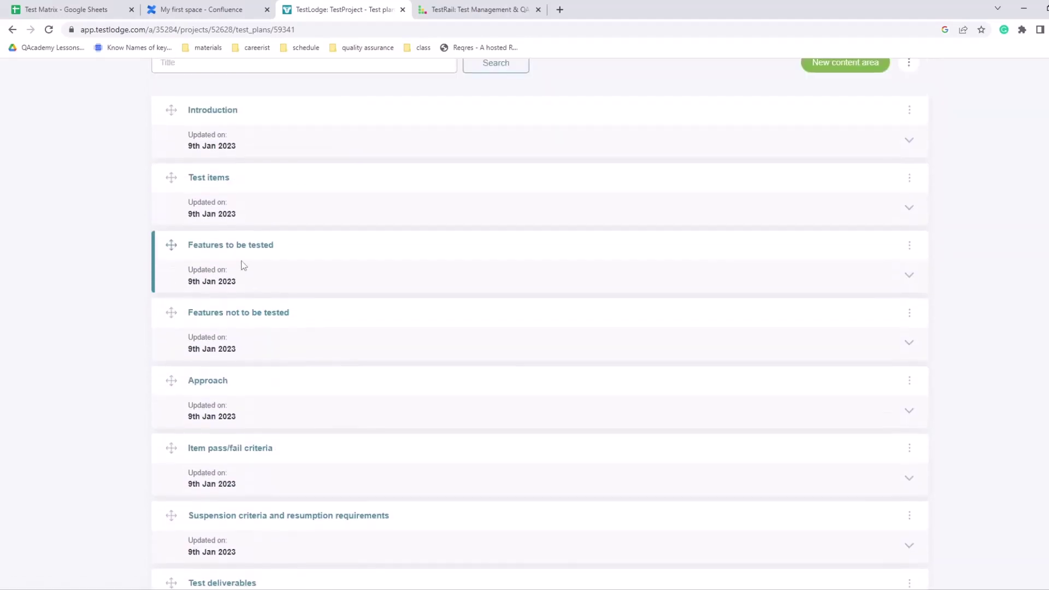
scroll(220, 277, up, 3)
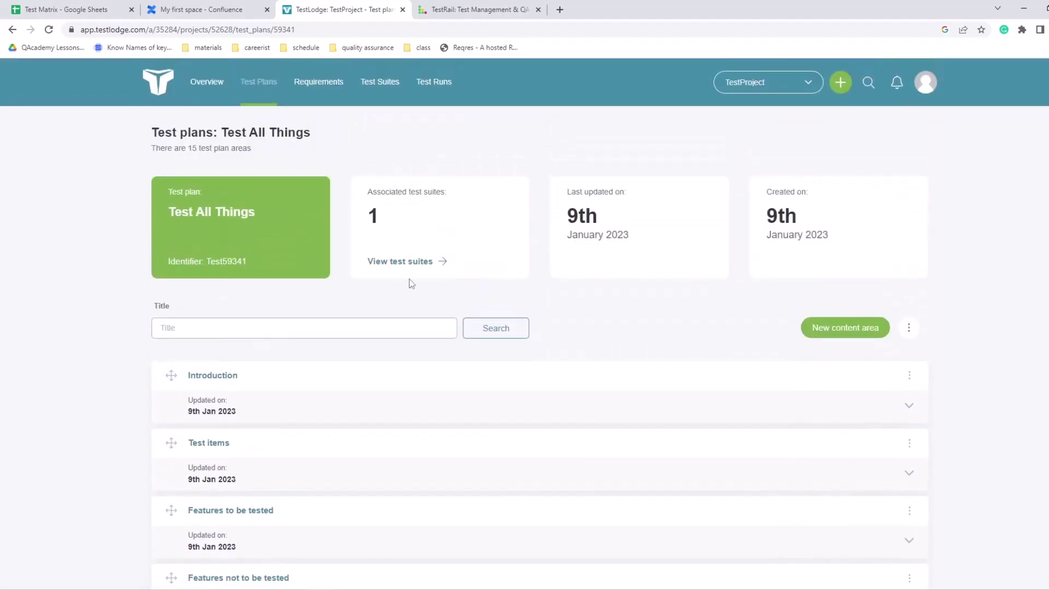
scroll(377, 337, down, 3)
scroll(372, 339, down, 7)
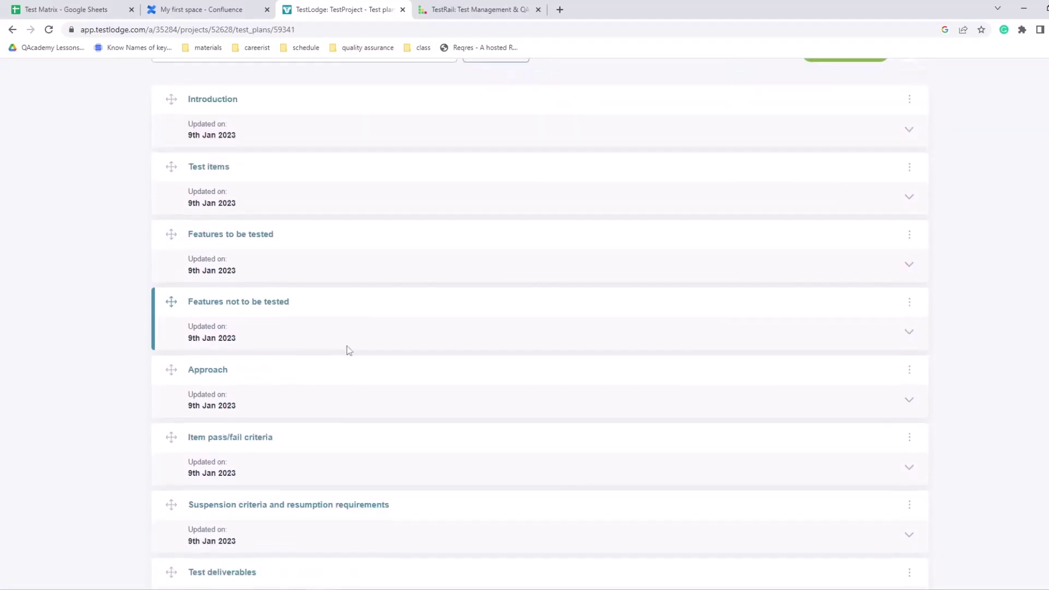
scroll(284, 364, up, 9)
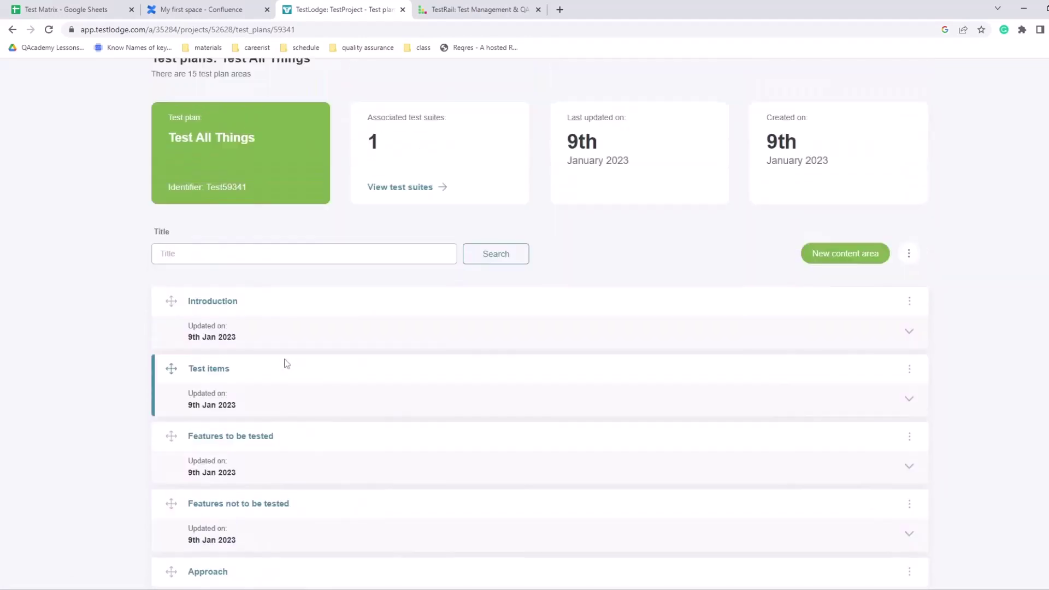
scroll(575, 244, up, 1)
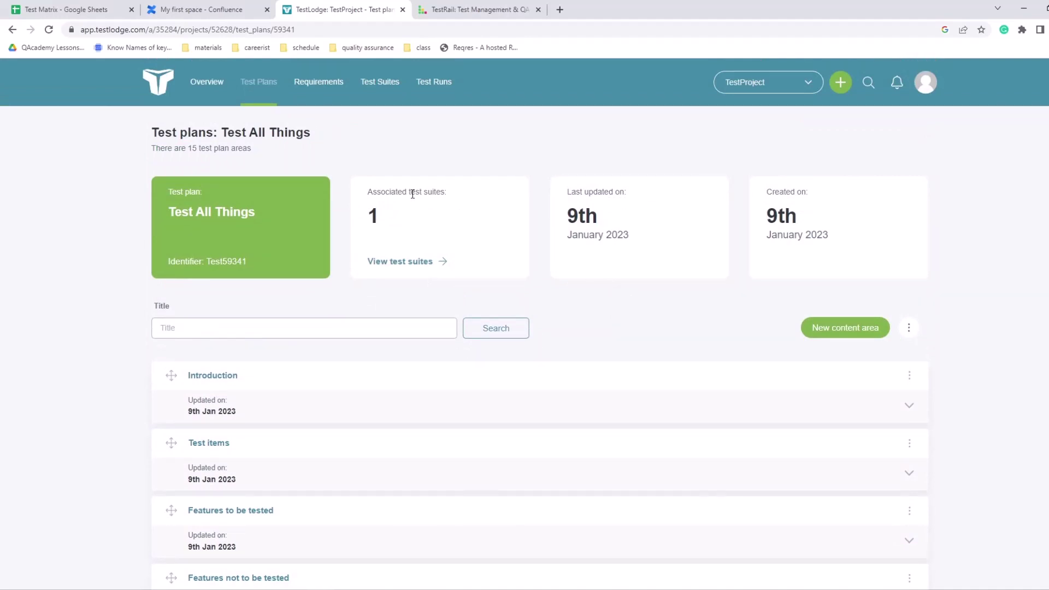
View the plan's linked test suites, then go through Test Plans to the Requirements list
click(407, 267)
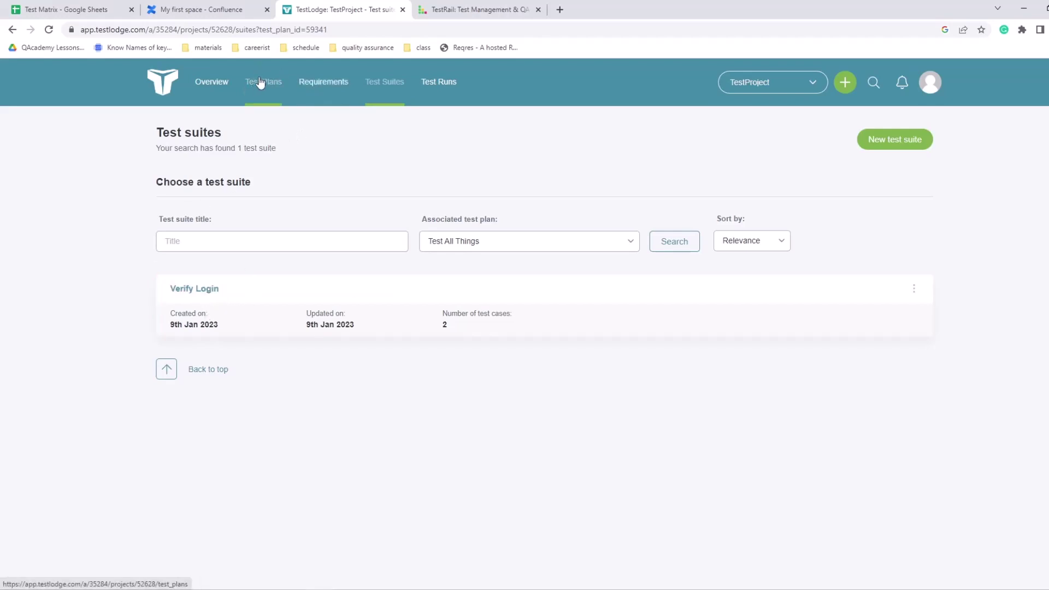
click(260, 83)
click(324, 94)
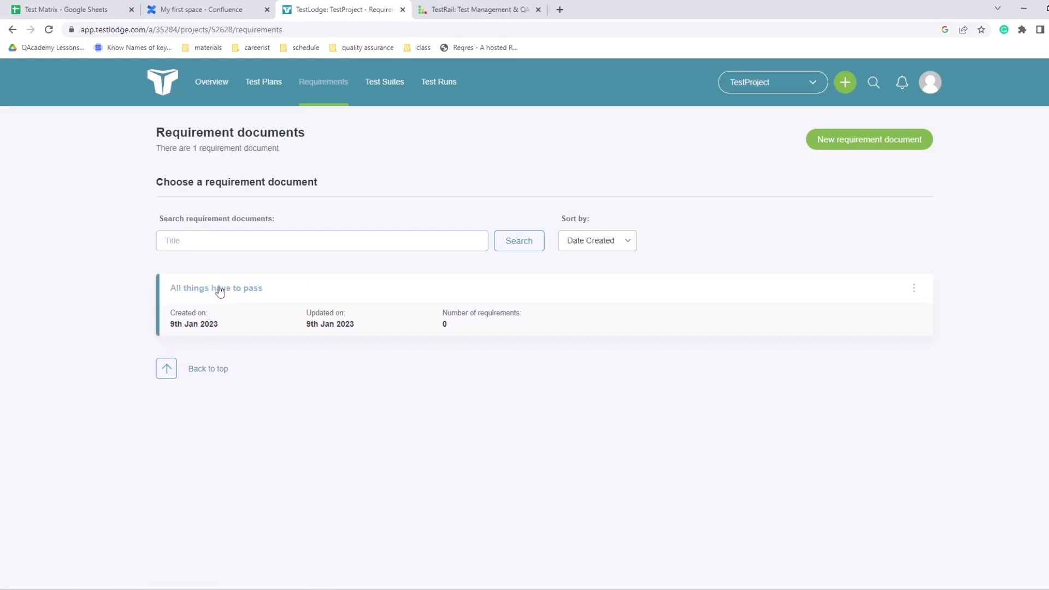
Open 'All things have to pass', then list Test All Things' suites: Verify Login with 2 cases
click(217, 288)
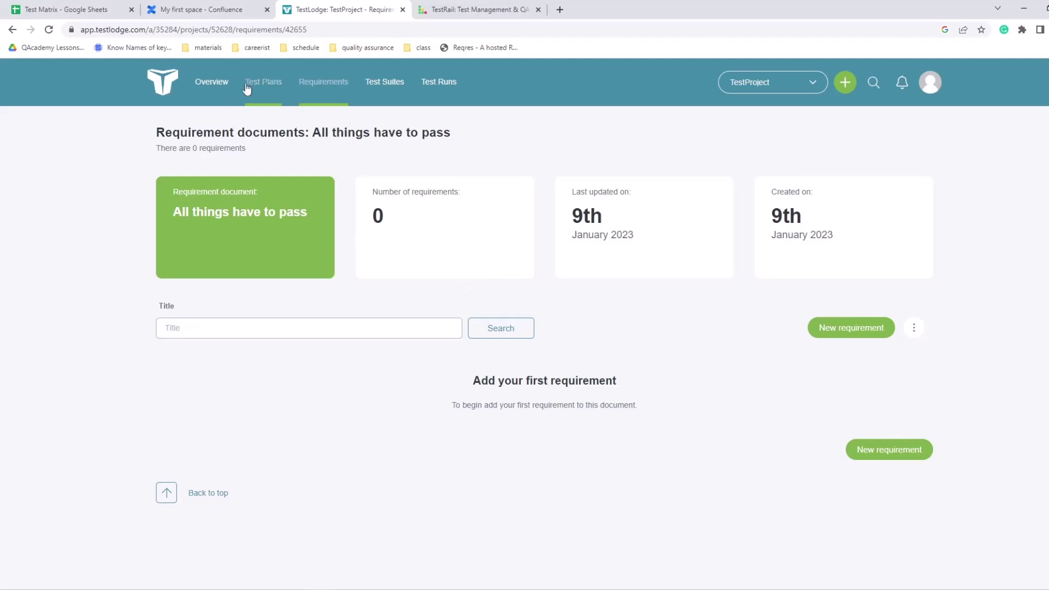
click(381, 87)
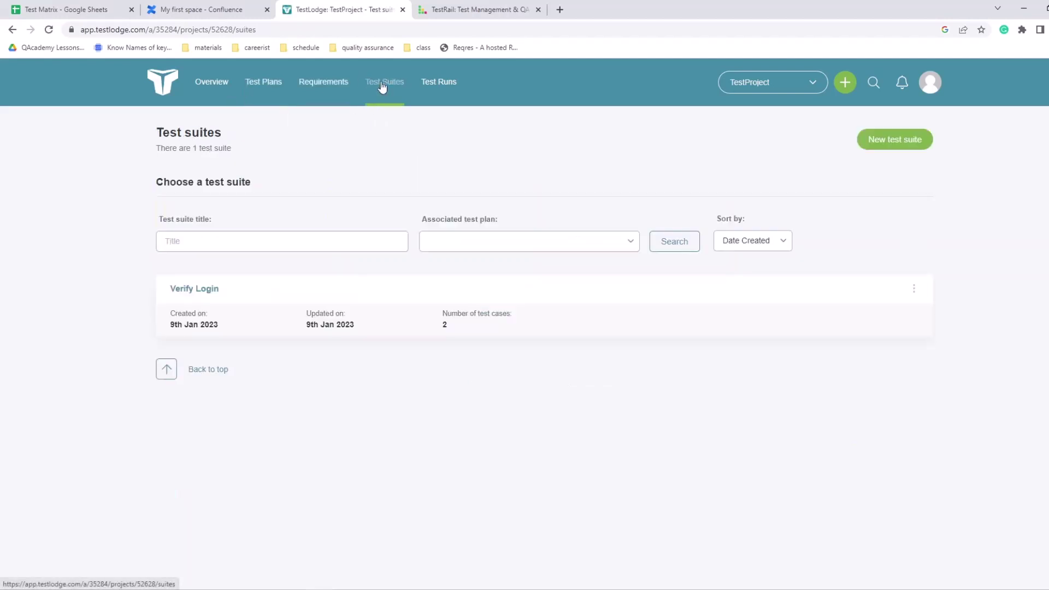
click(263, 82)
click(193, 291)
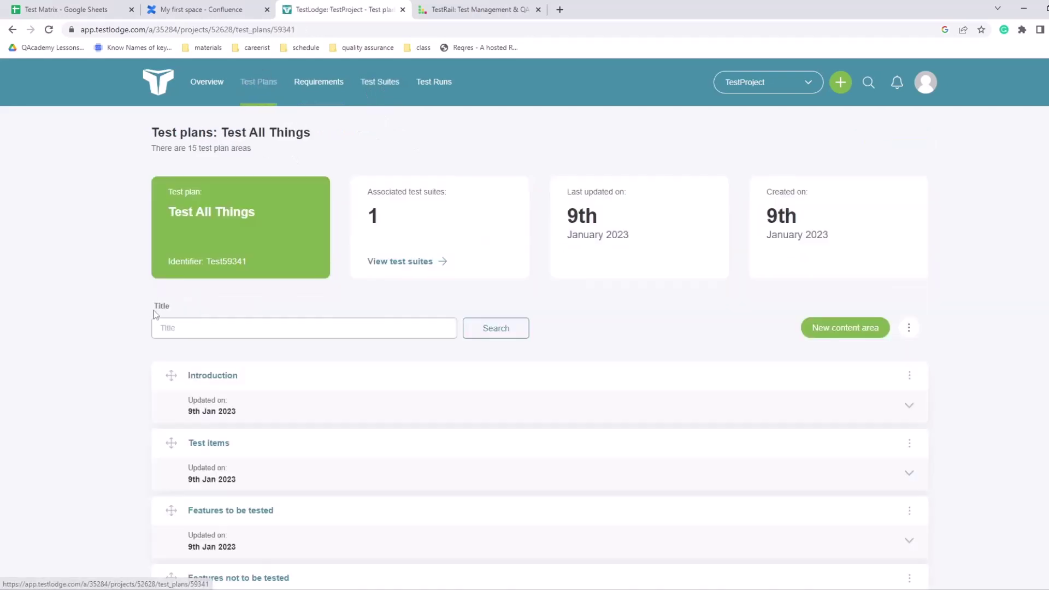
click(414, 263)
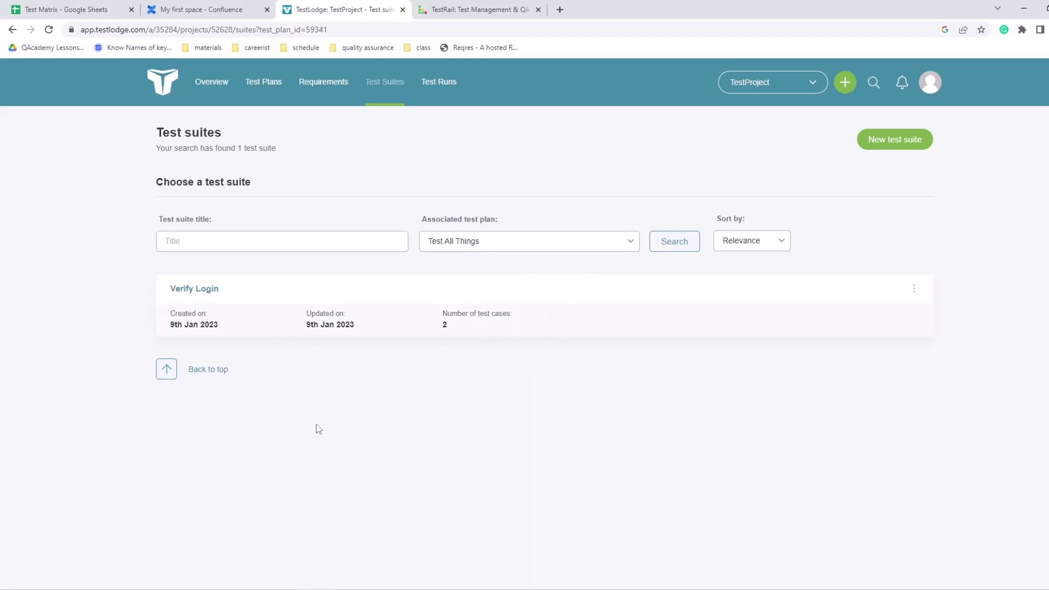
Open the Verify Login suite and expand TC01 to show its four login steps
click(213, 297)
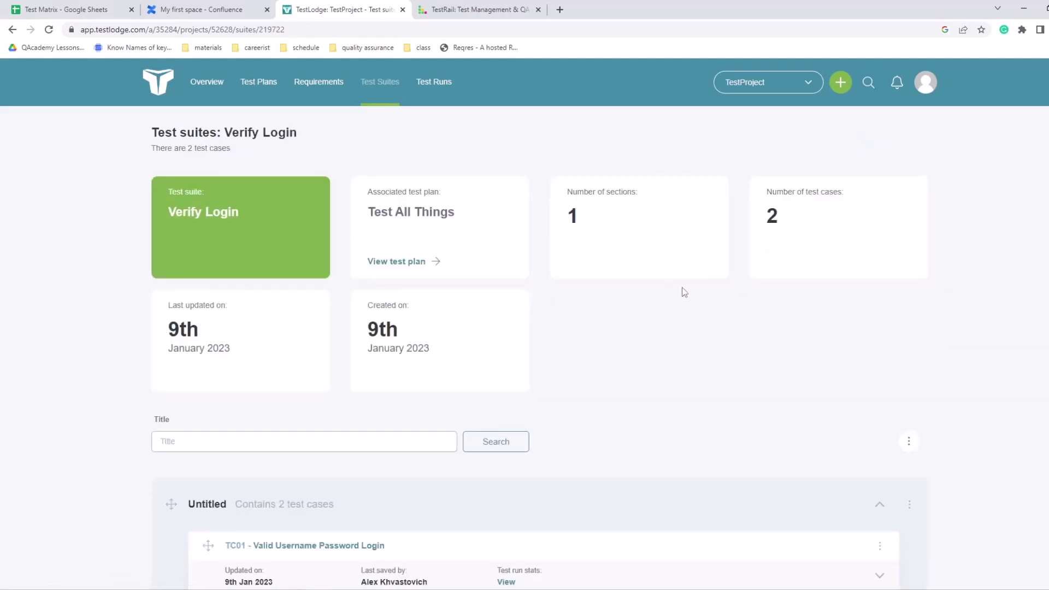
scroll(700, 330, down, 3)
scroll(683, 331, down, 2)
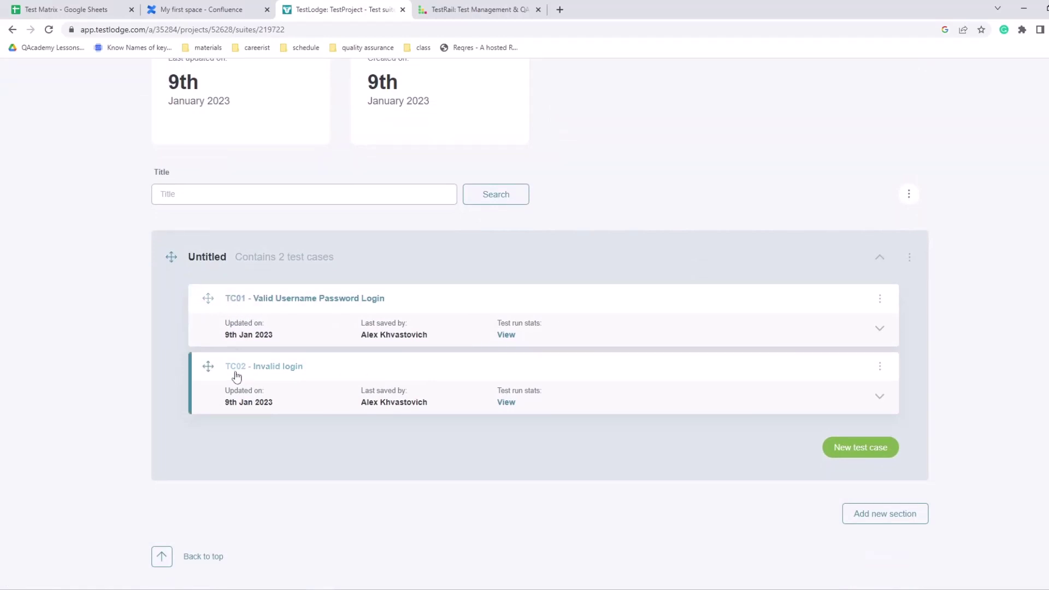
click(879, 328)
scroll(335, 306, down, 1)
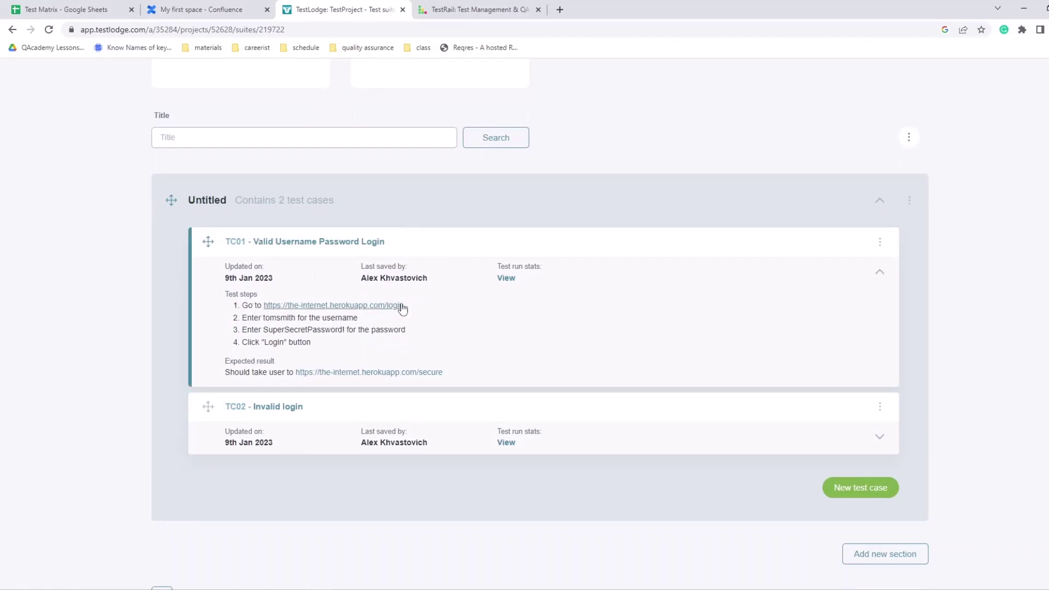
Open TC01's login page in a new tab and paste step 2's username into Username
ctrl+click(388, 309)
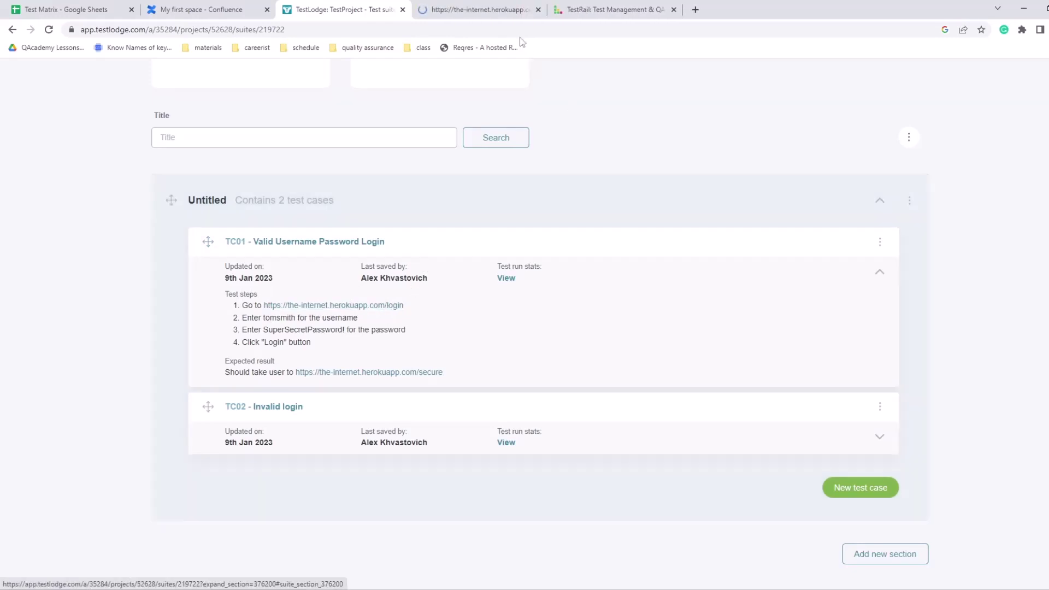
click(470, 9)
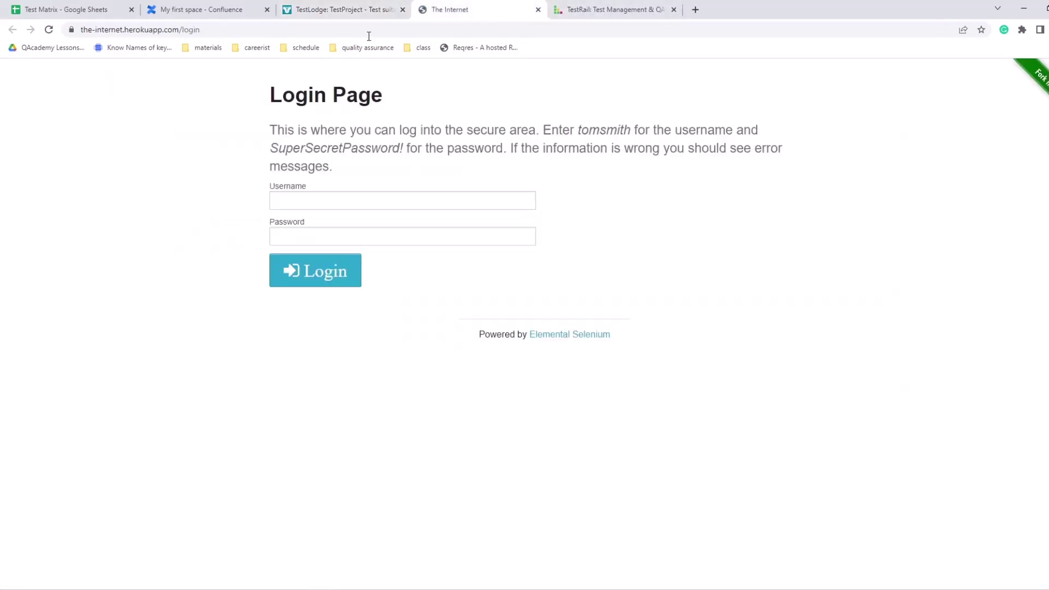
click(345, 10)
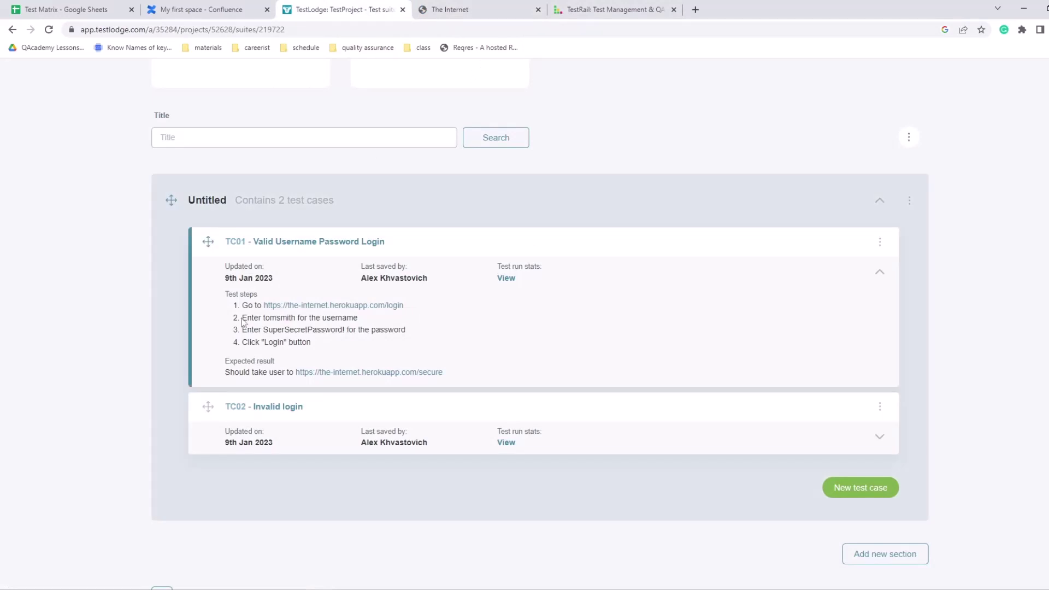
double_click(277, 319)
key(ctrl+c)
key(ctrl+Tab)
click(378, 198)
key(ctrl+v)
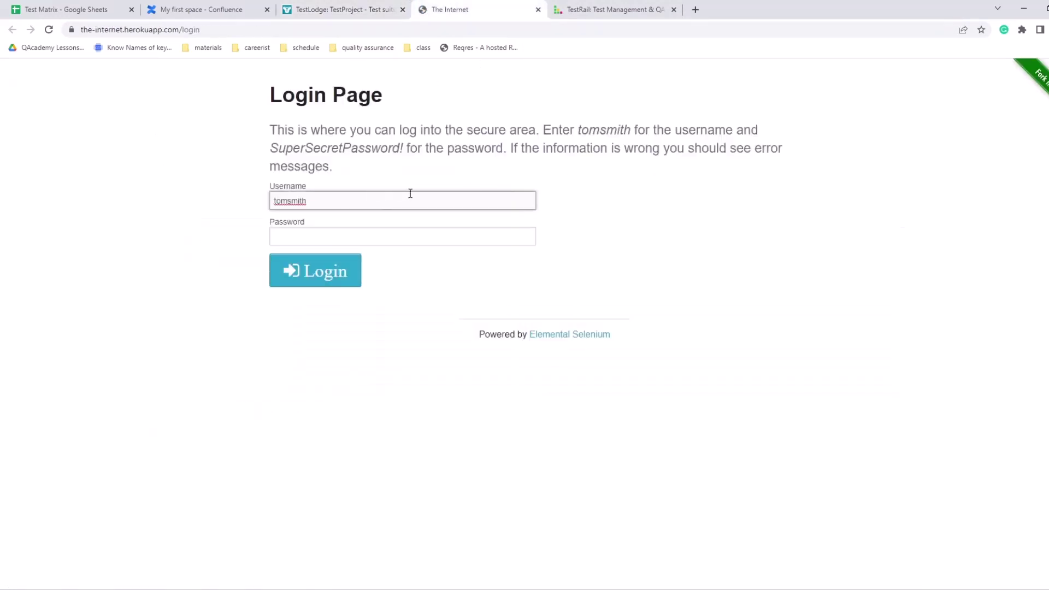
Paste step 3's password into the Password field and submit the login form
click(344, 11)
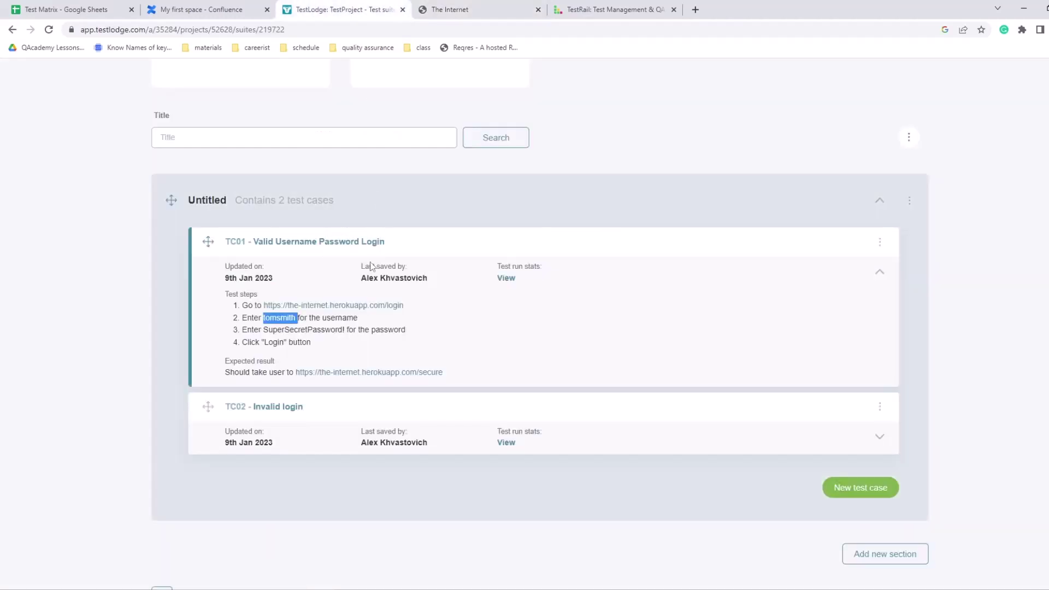
double_click(288, 332)
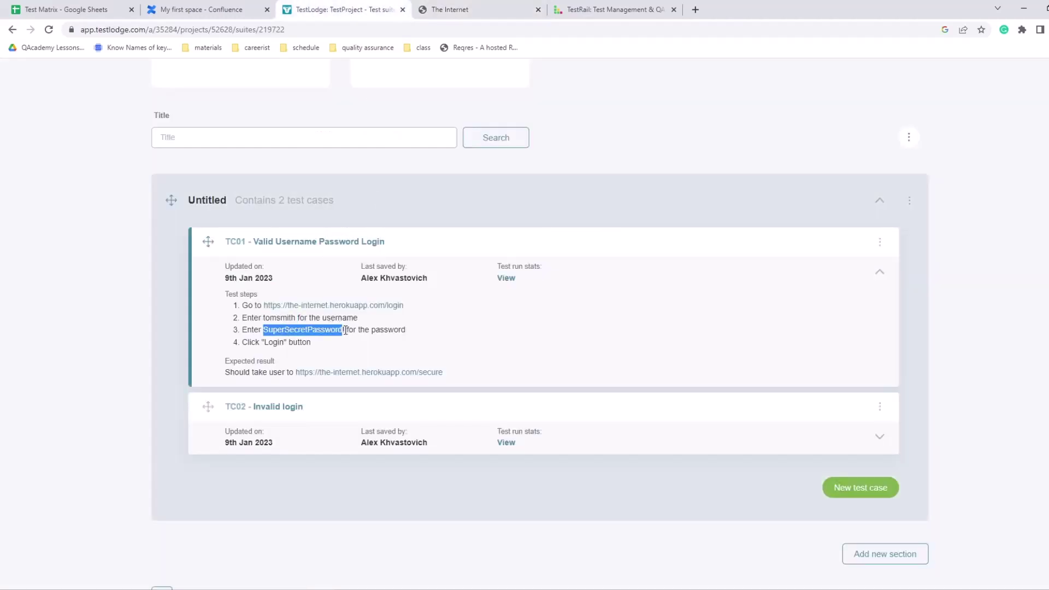
drag(348, 331, 263, 331)
click(462, 9)
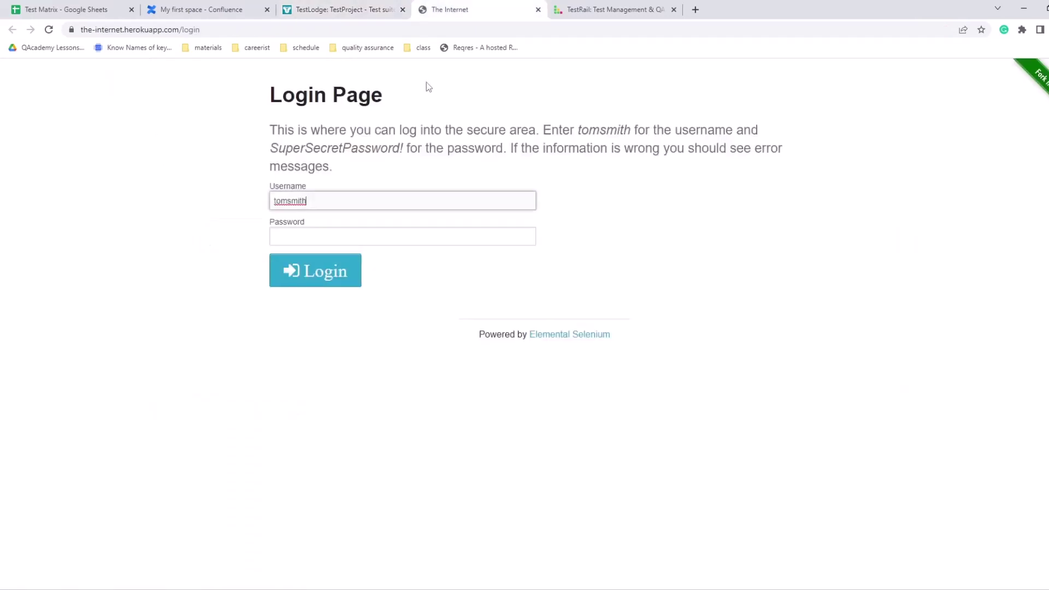
click(356, 236)
key(ctrl+v)
click(344, 9)
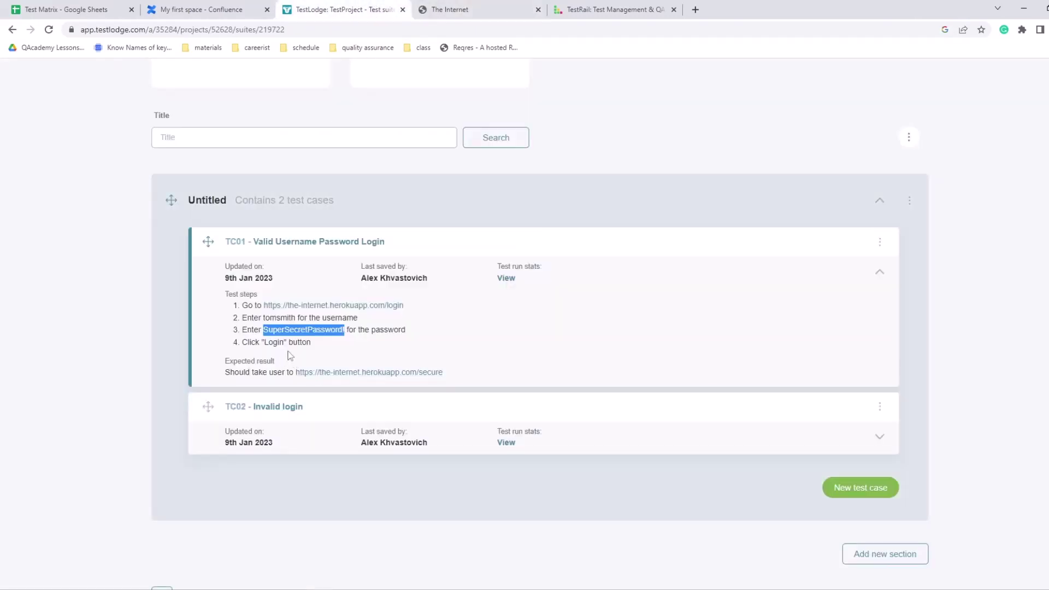
click(318, 353)
click(433, 10)
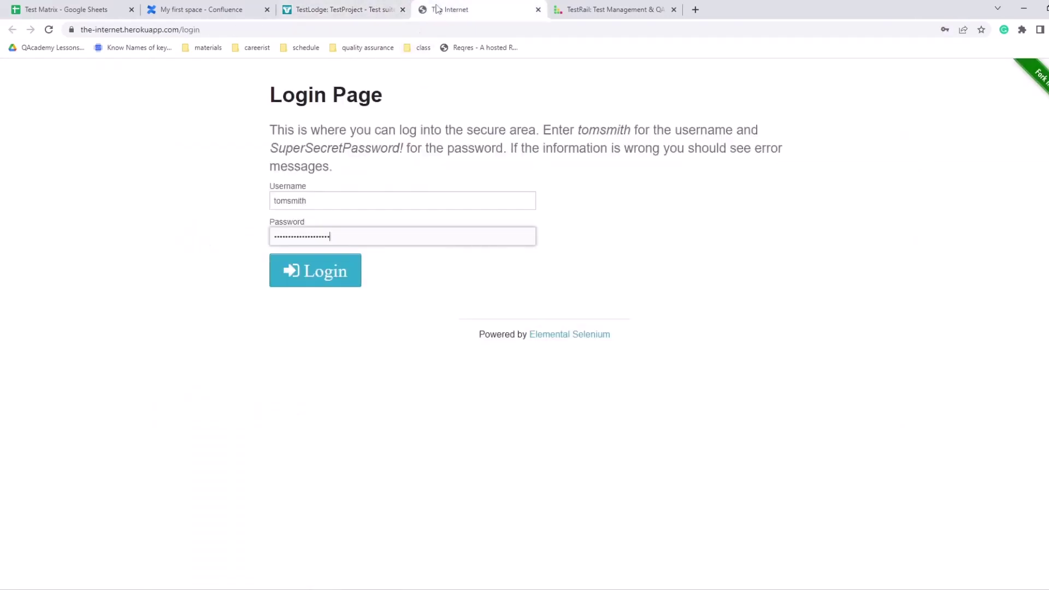
click(323, 281)
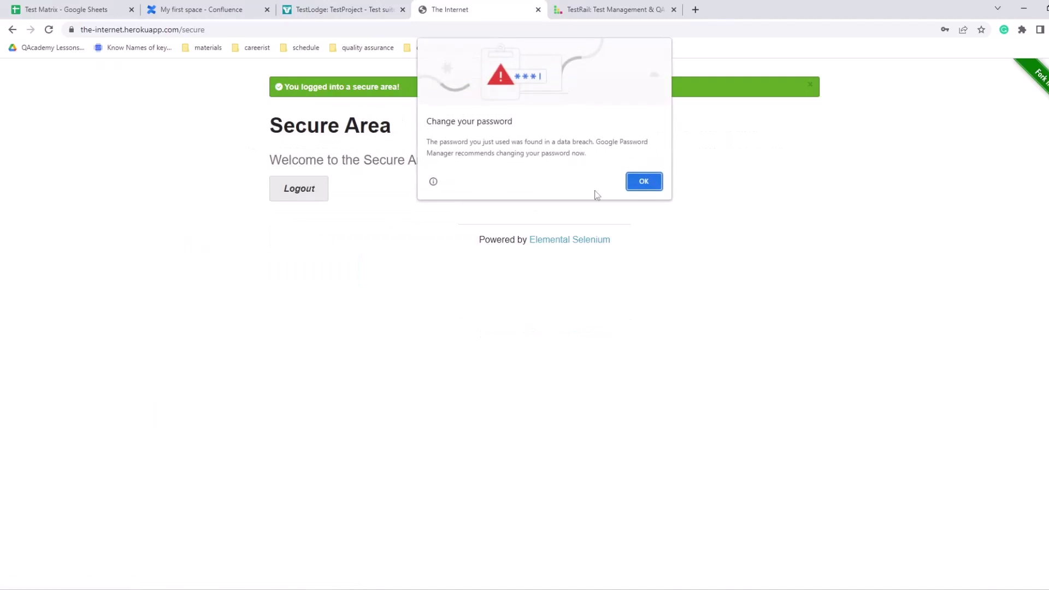
Dismiss Chrome's breach and save-password popups, confirm the Secure Area, then return to TestLodge
click(639, 182)
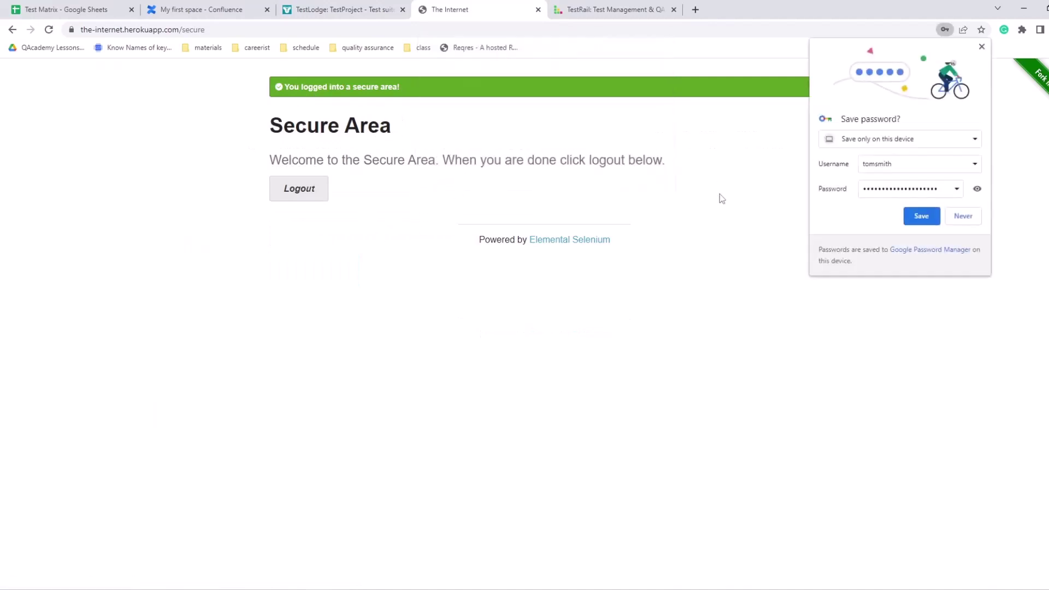
click(962, 217)
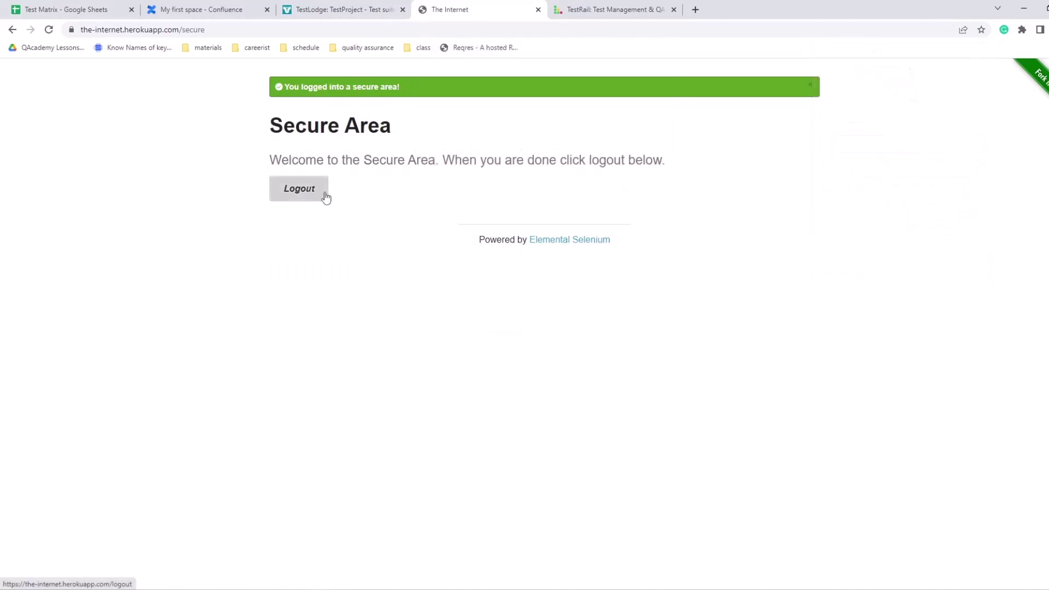
click(348, 11)
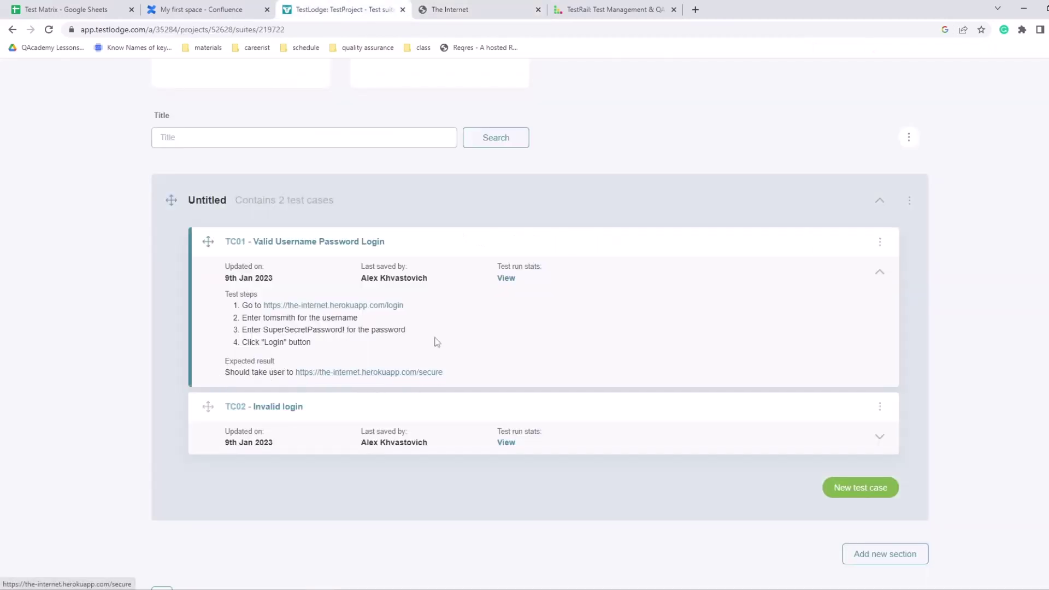
click(440, 10)
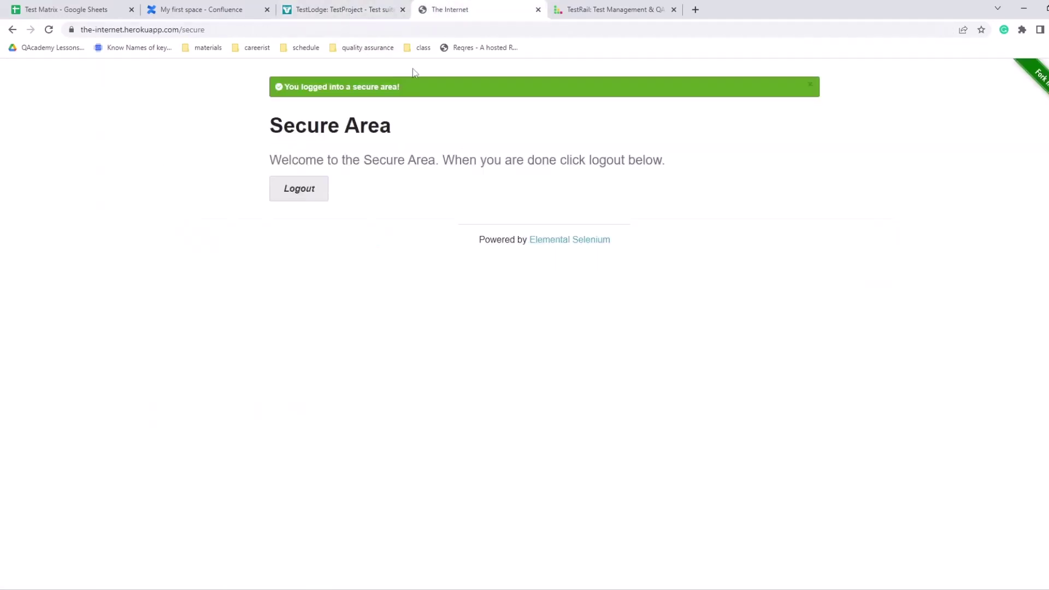
click(298, 11)
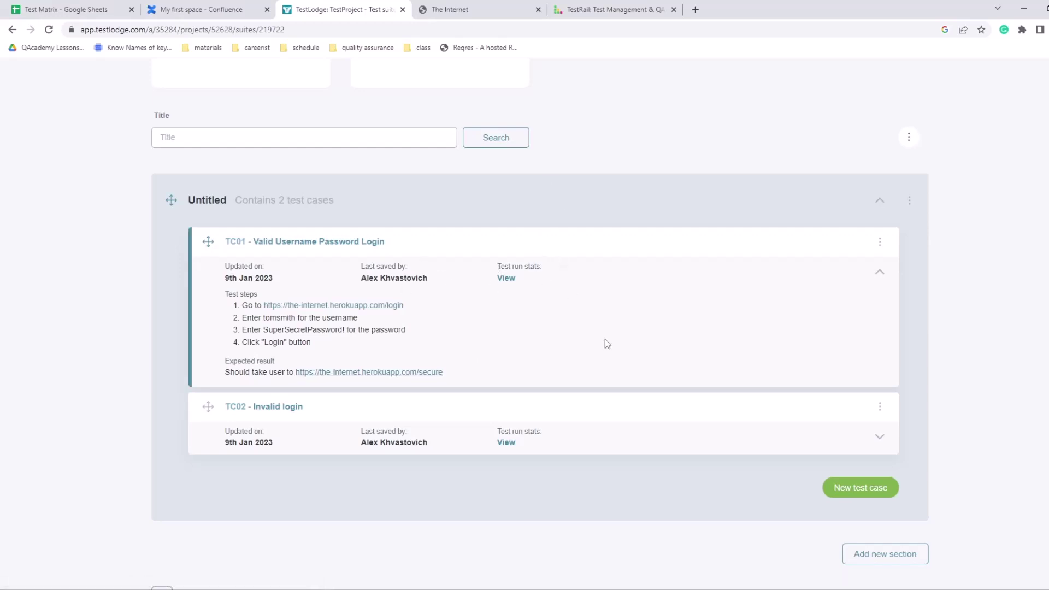
Expand TC02 Invalid login and select the wrong password 'invalid' in its steps
click(880, 271)
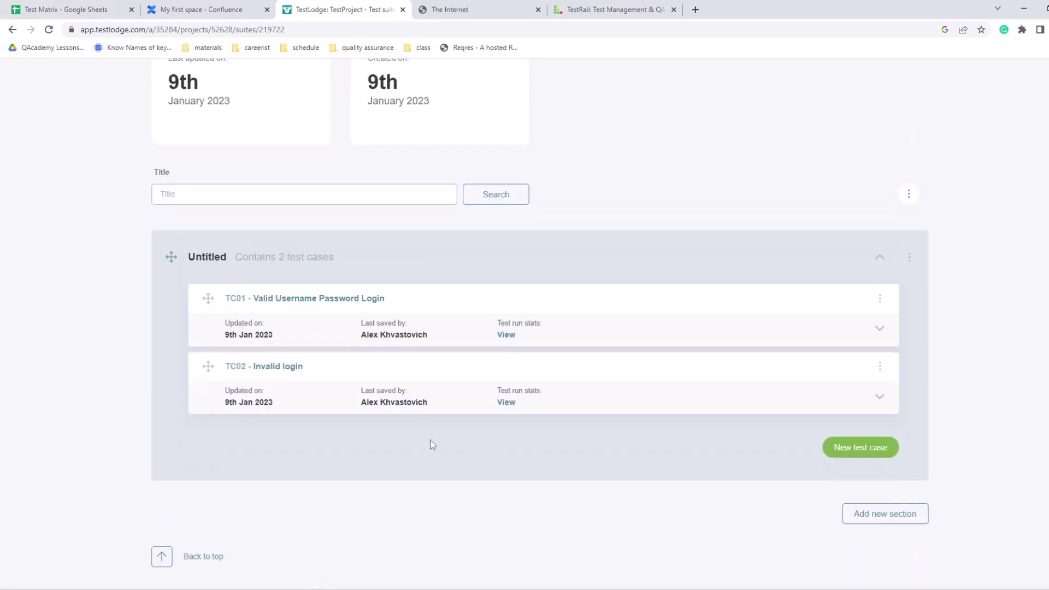
click(879, 397)
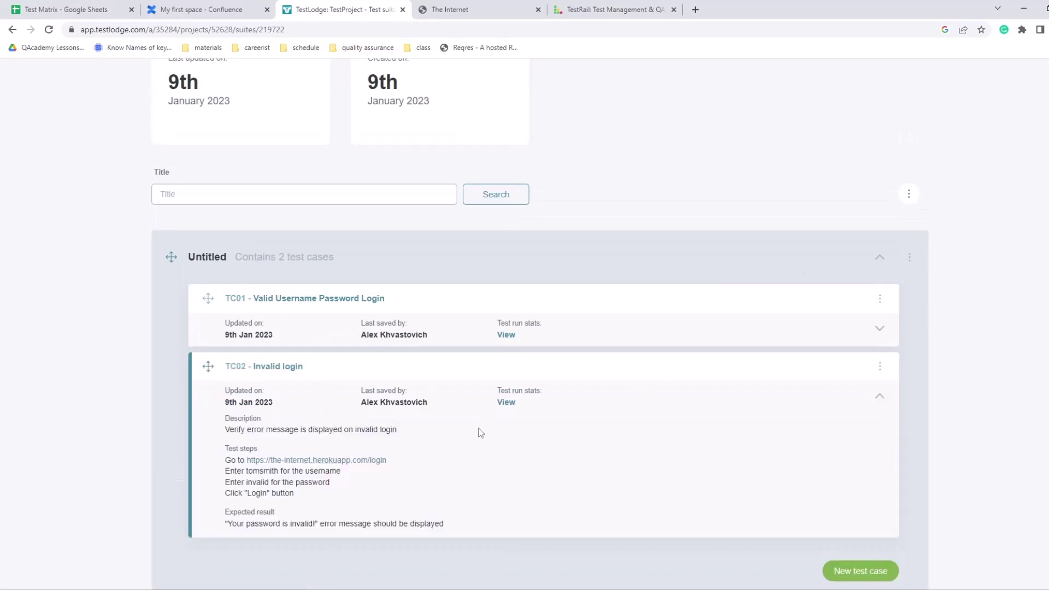
scroll(364, 409, down, 1)
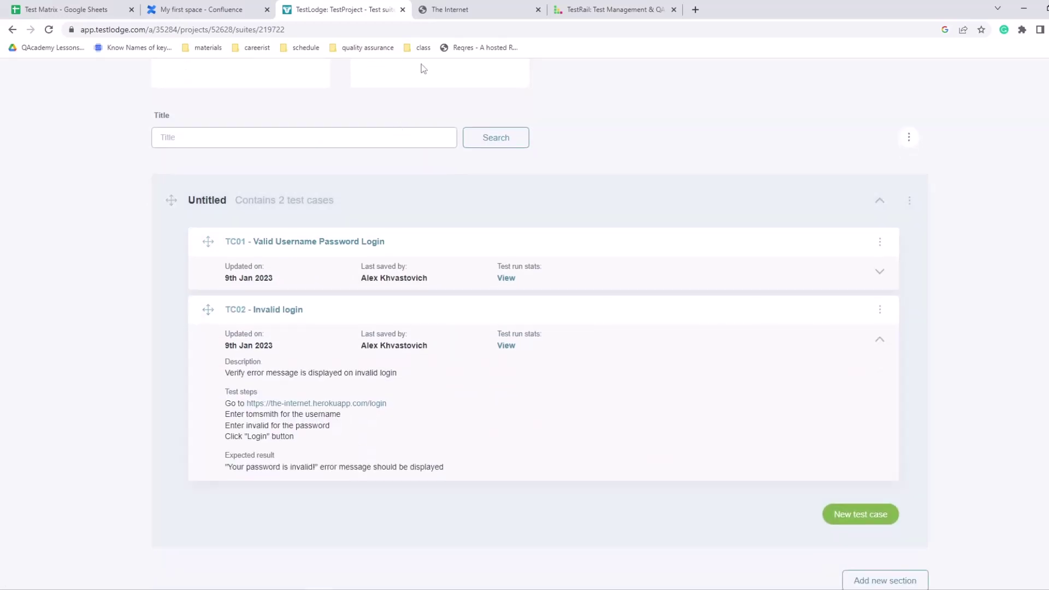
click(491, 14)
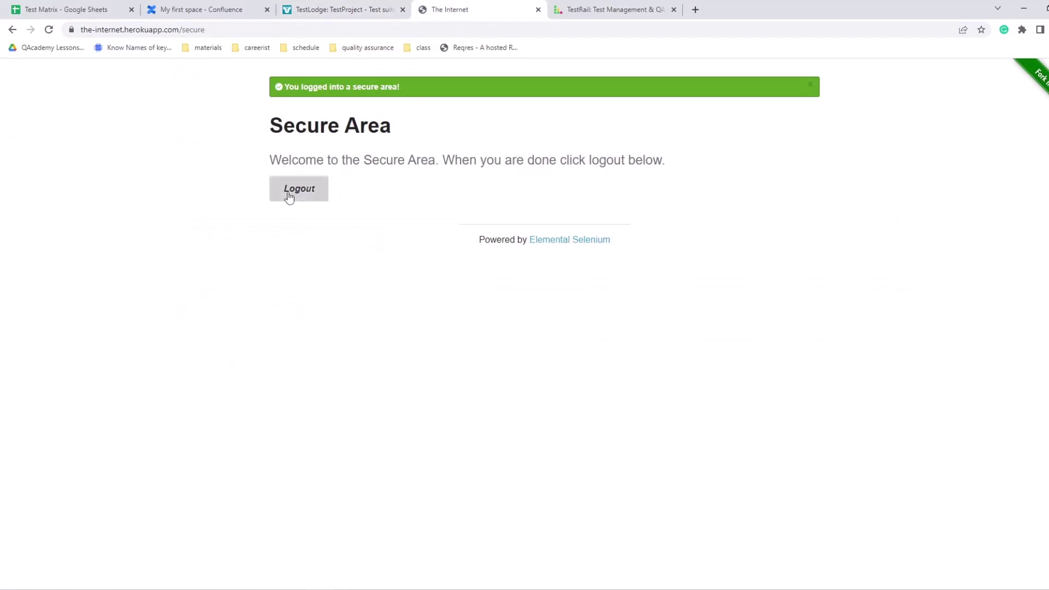
click(13, 30)
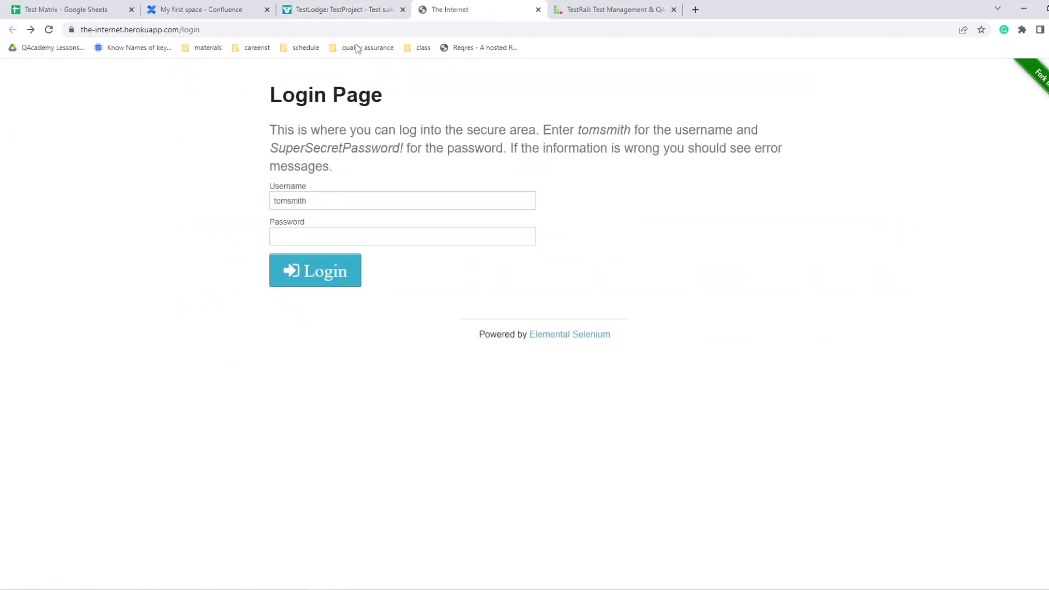
click(353, 9)
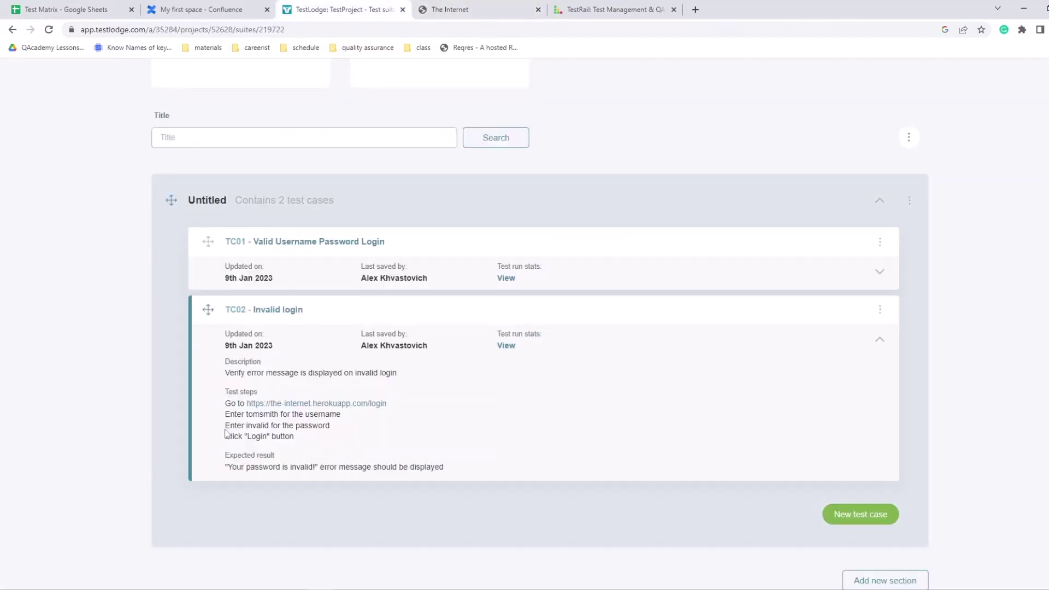
double_click(265, 426)
Log in on the login page with the wrong password and select the 'Your password is invalid!' error
click(499, 9)
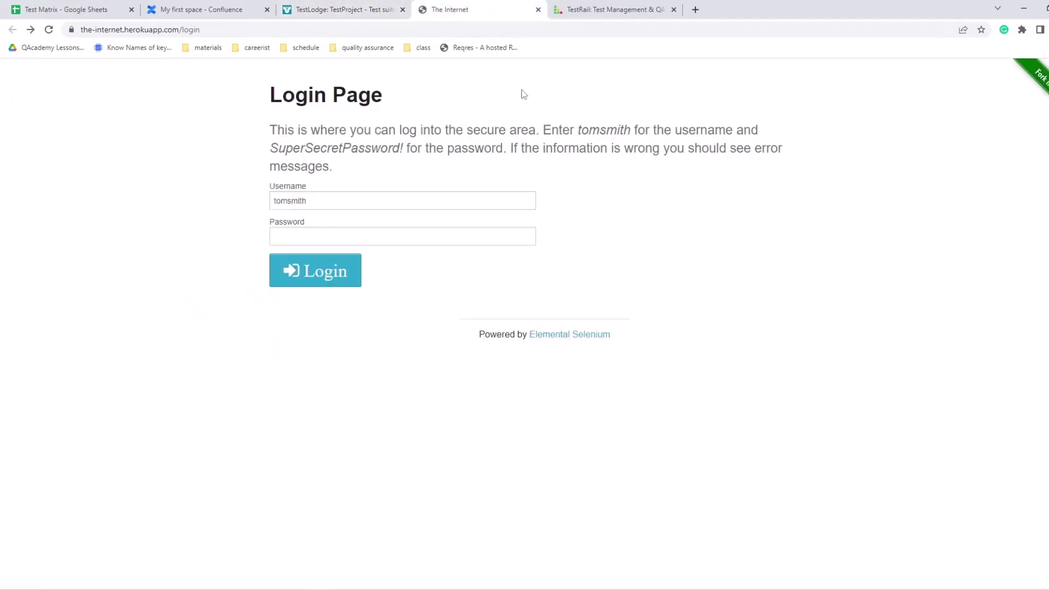
click(373, 228)
key(ctrl+v)
key(Return)
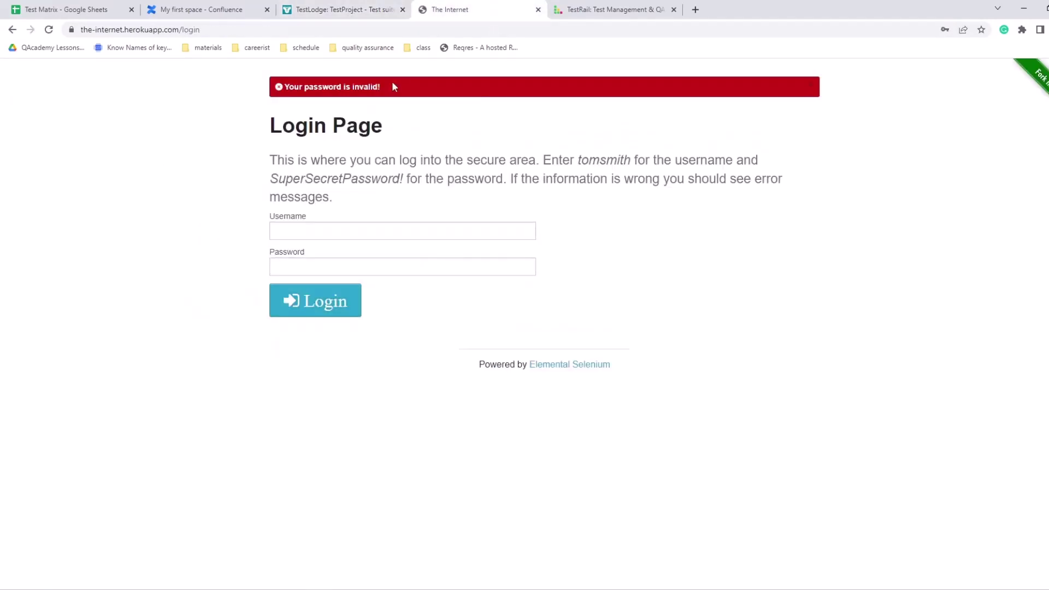
drag(389, 86, 287, 90)
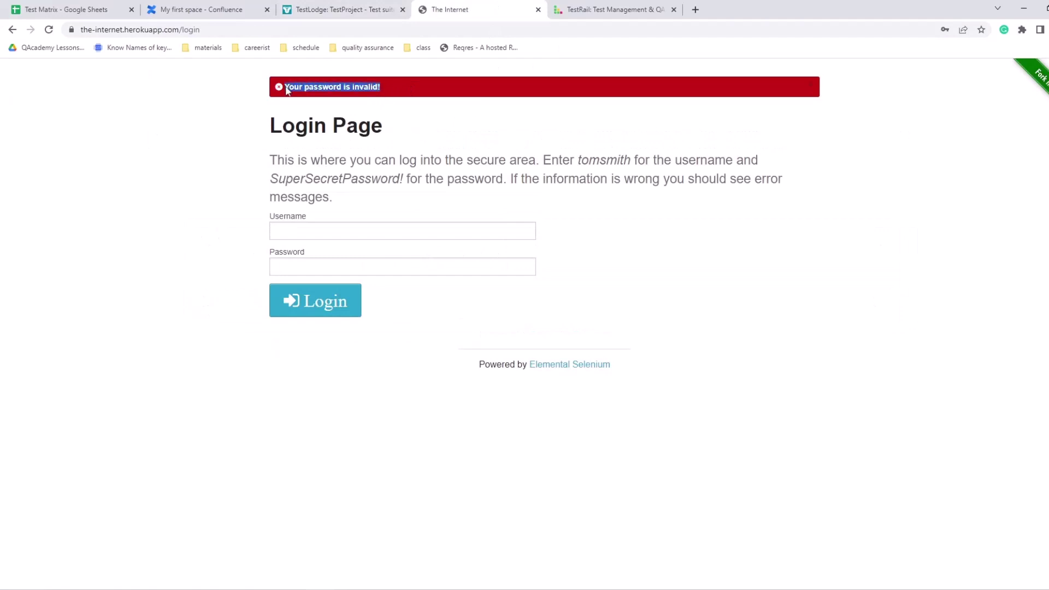
Highlight TC02's expected error message in TestLodge to compare it with the login page
click(363, 8)
click(345, 449)
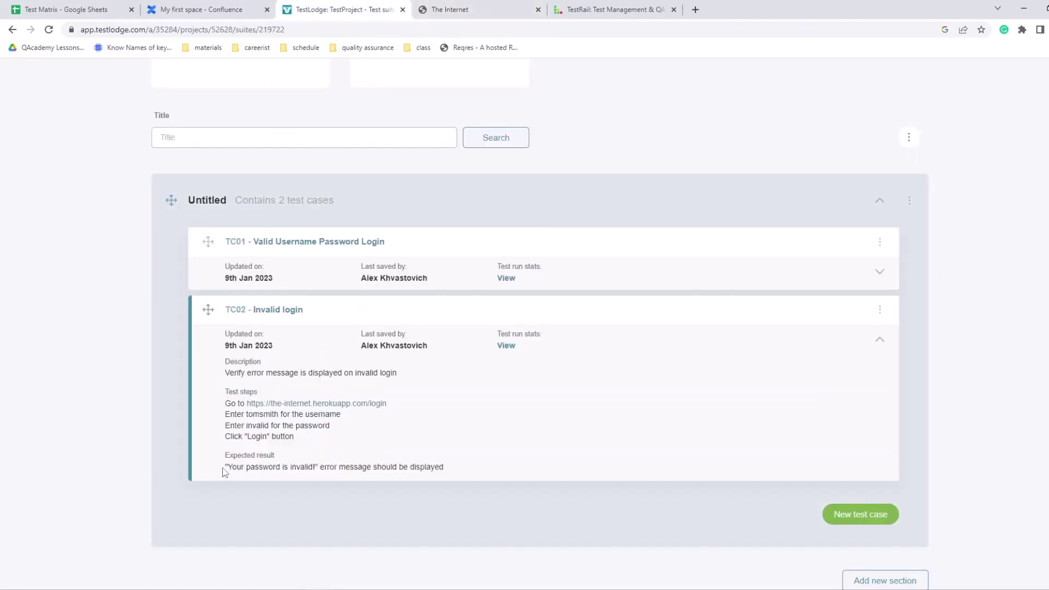
drag(224, 468, 441, 464)
click(491, 455)
Start a new test run named 'Test run 2' on the Test All Things plan
scroll(514, 304, up, 5)
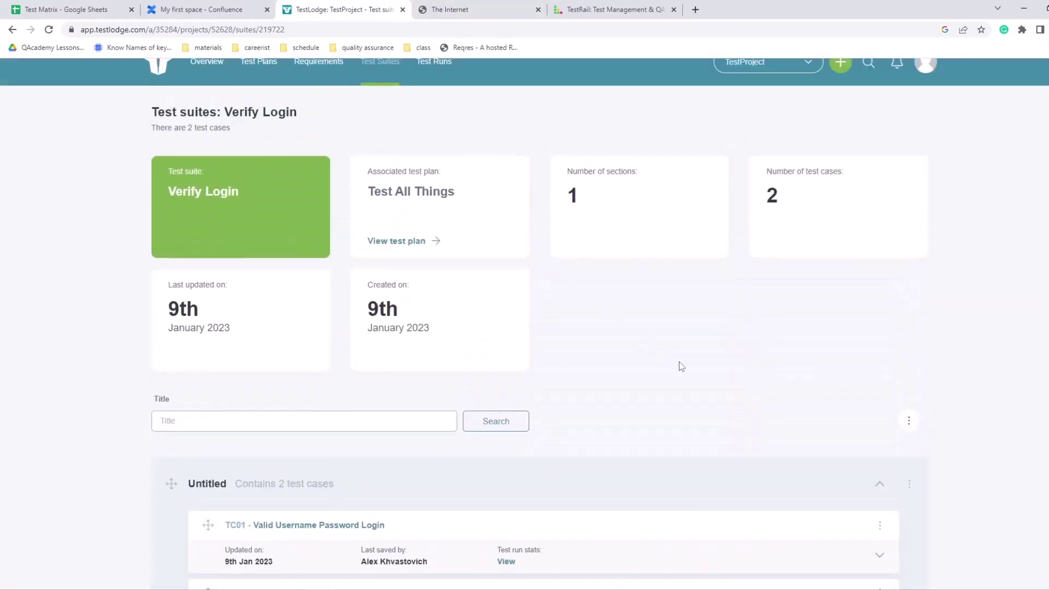
scroll(675, 363, down, 2)
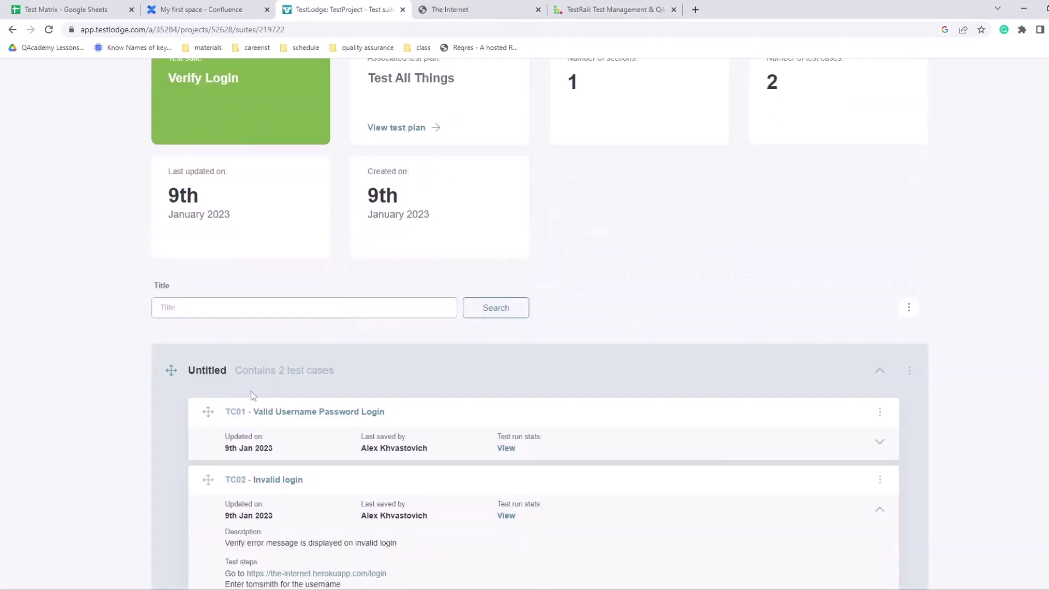
scroll(731, 305, up, 3)
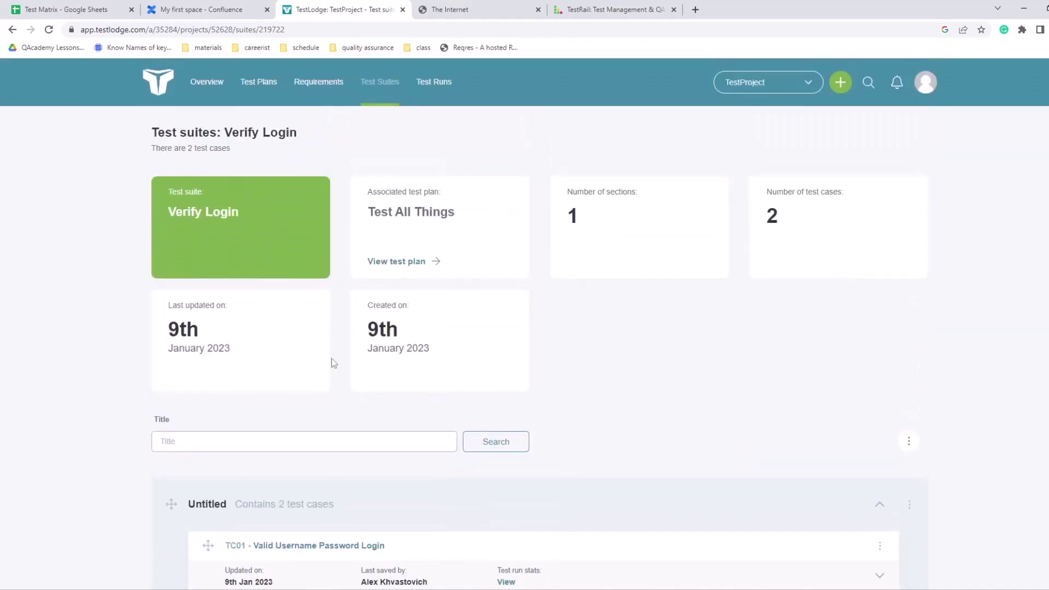
click(434, 82)
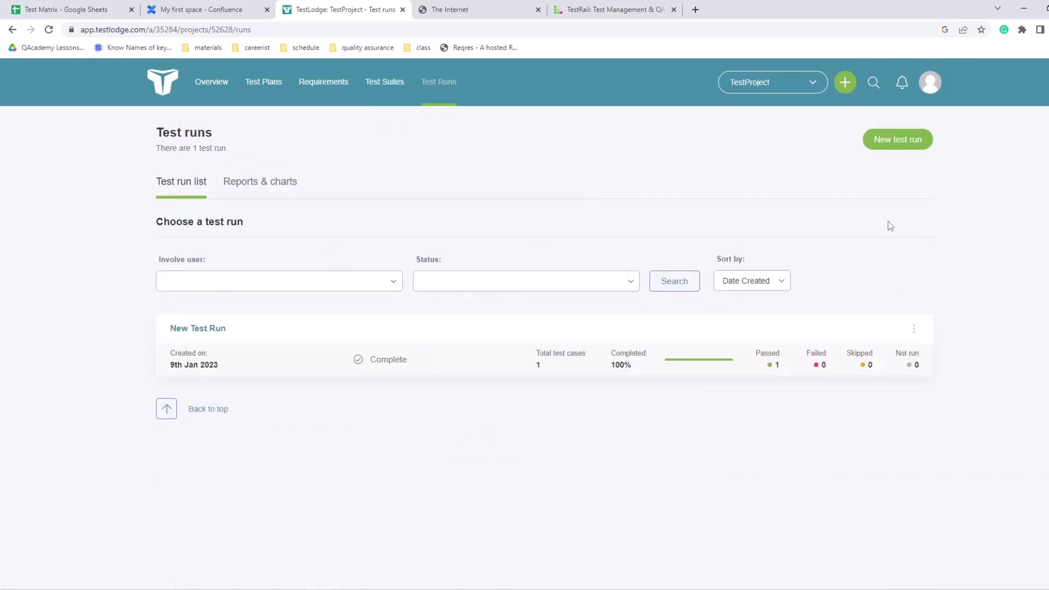
click(889, 145)
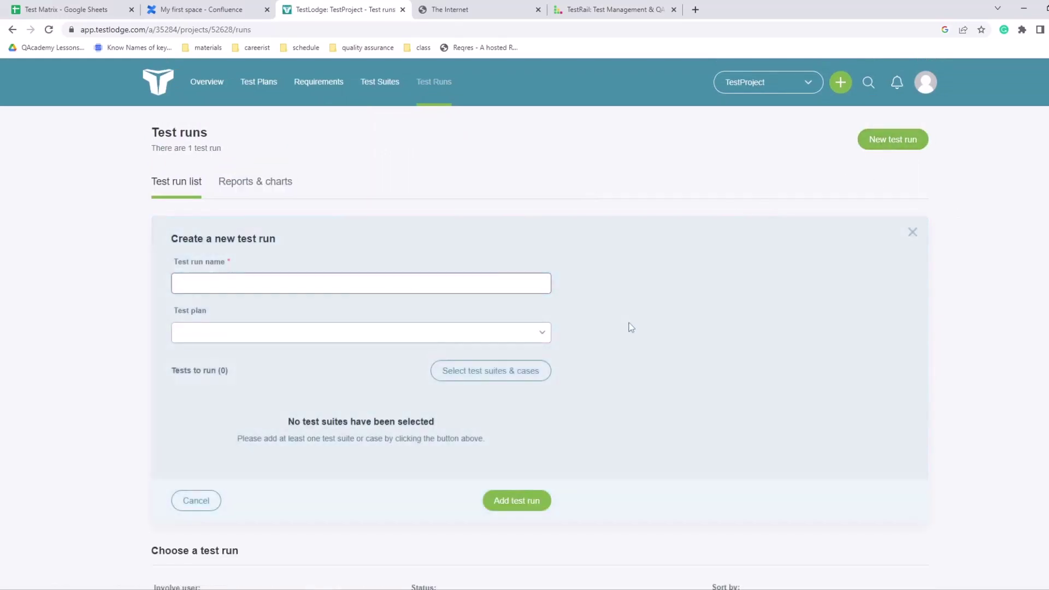
scroll(631, 326, down, 2)
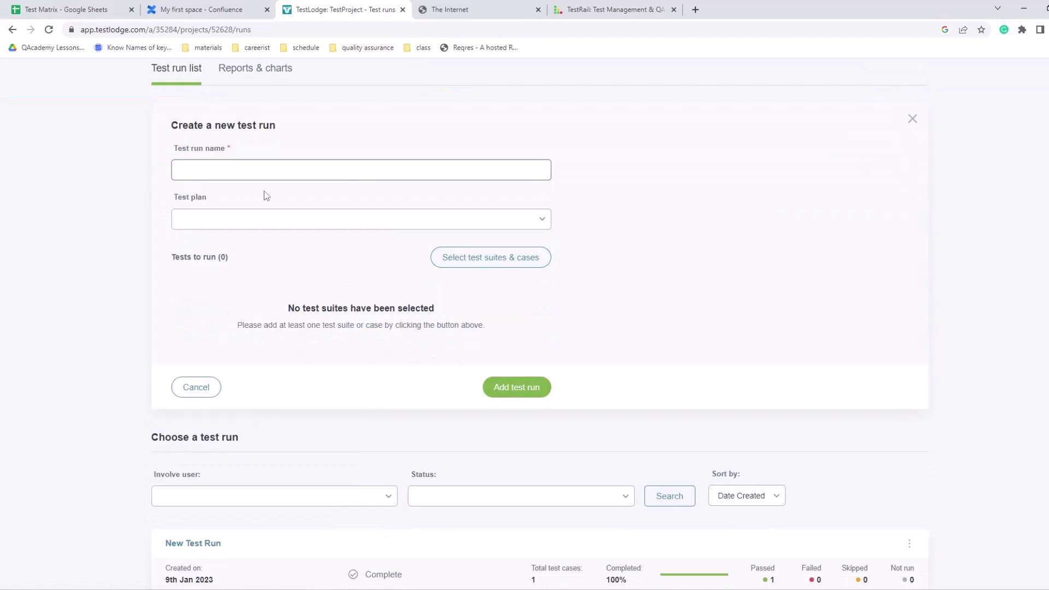
text(Test run 2)
click(286, 214)
click(275, 245)
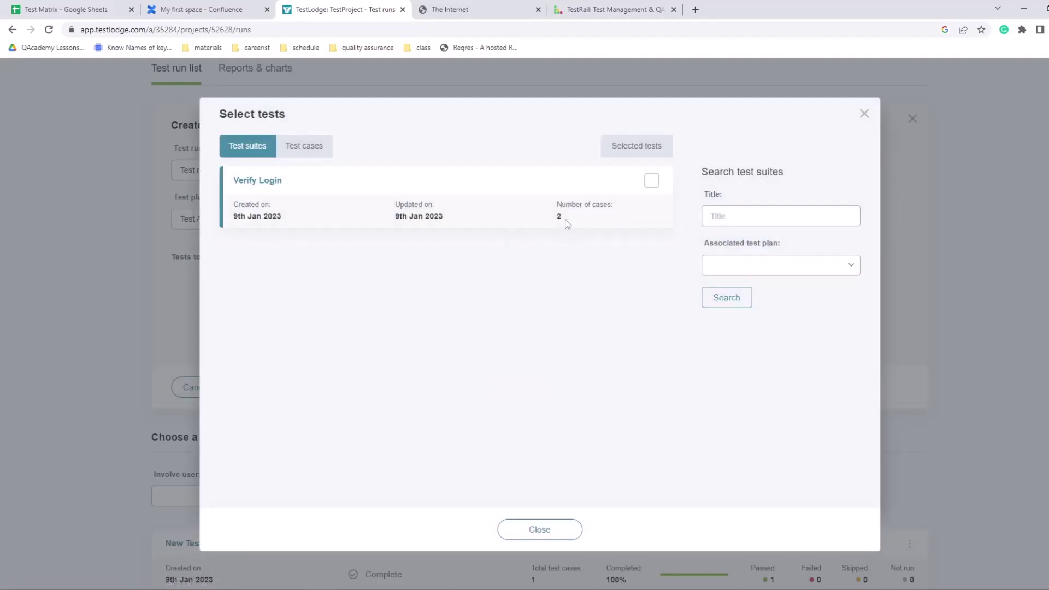
Include the Verify Login suite's cases in the run's selected tests
double_click(564, 219)
click(658, 185)
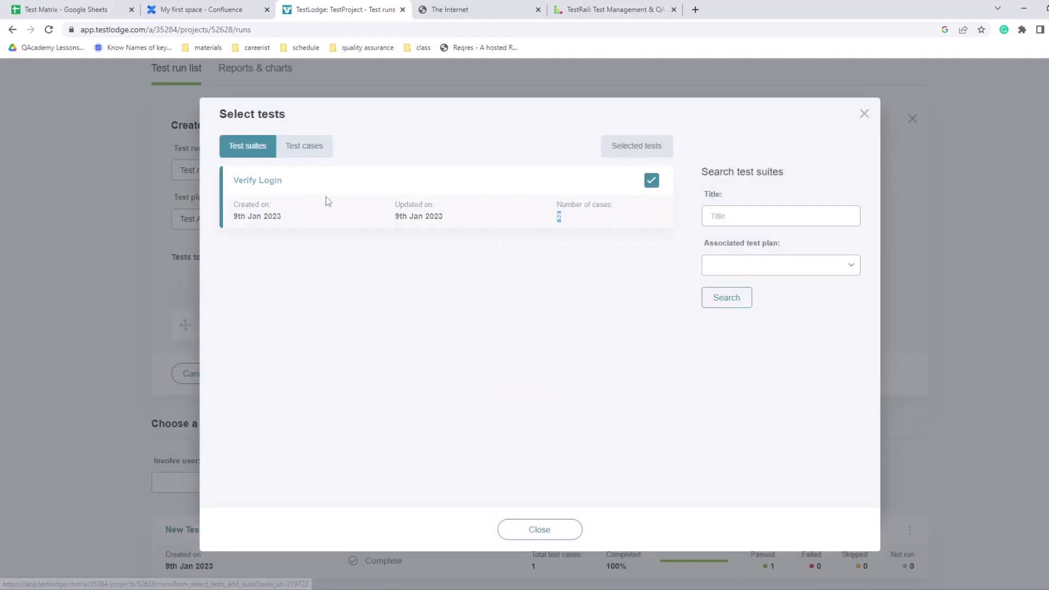
click(305, 147)
click(246, 148)
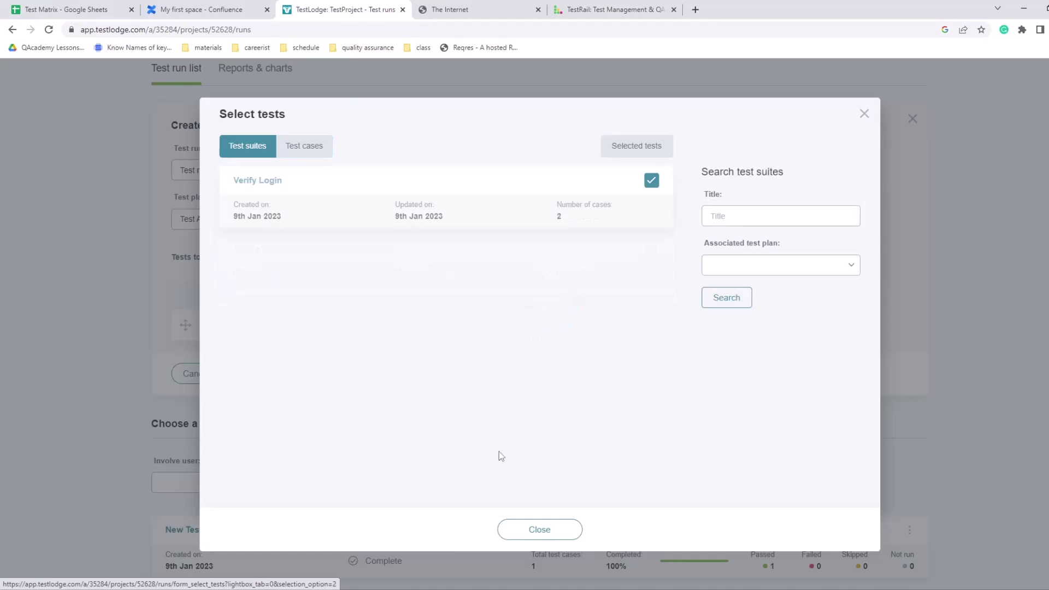
click(550, 530)
scroll(383, 277, up, 2)
scroll(383, 277, down, 1)
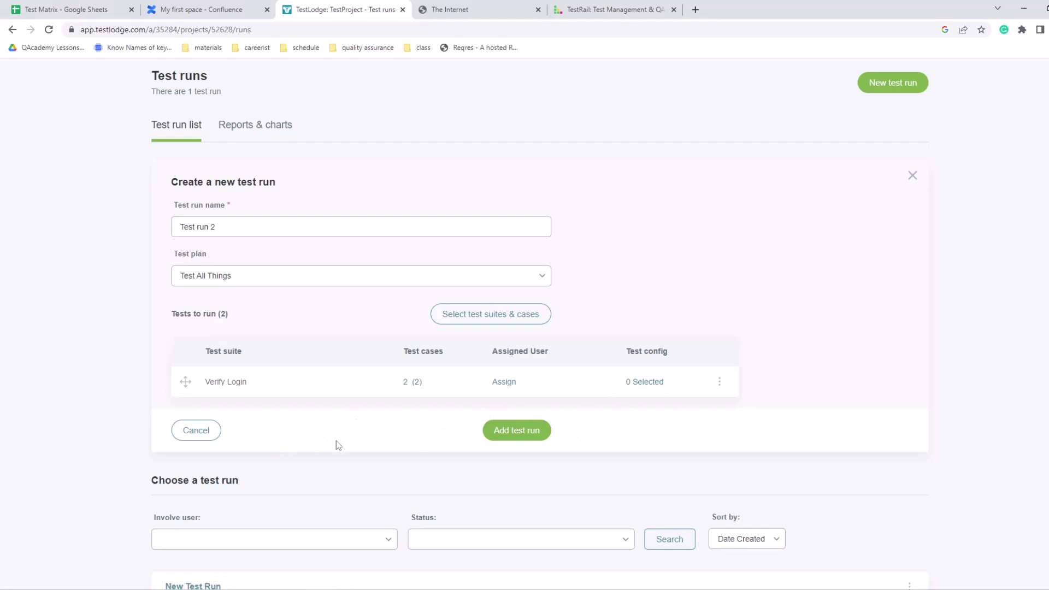
Create Test run 2, leave tests unassigned, and start running all its tests
click(511, 432)
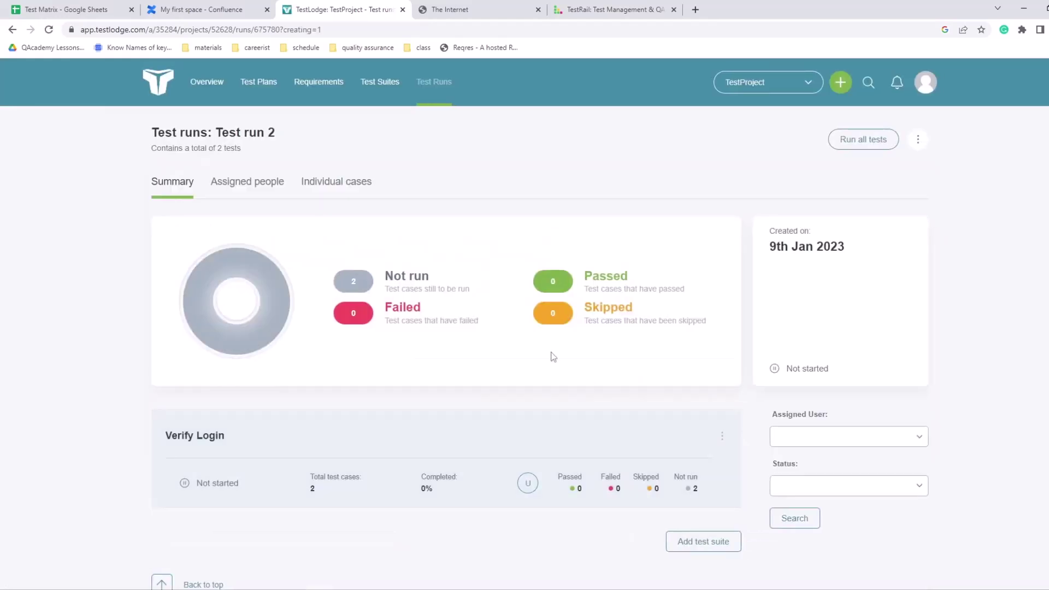
scroll(268, 439, down, 1)
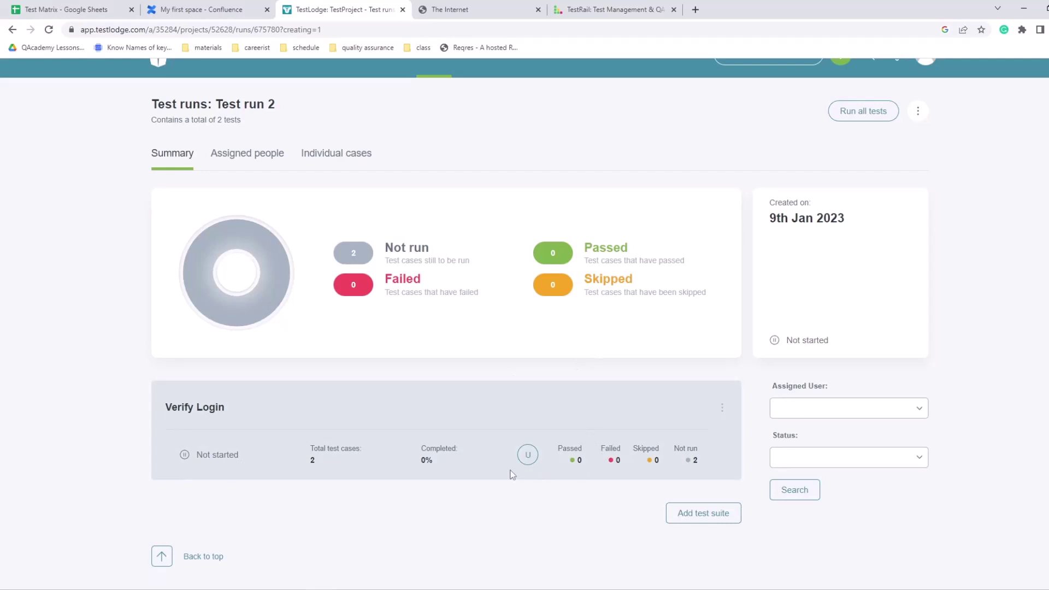
click(529, 456)
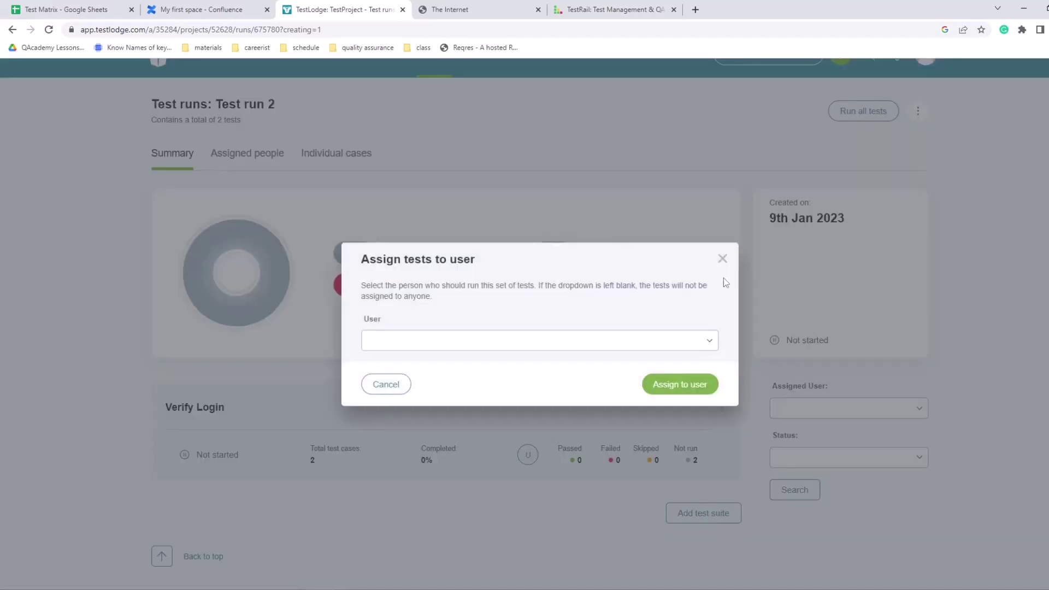
click(721, 258)
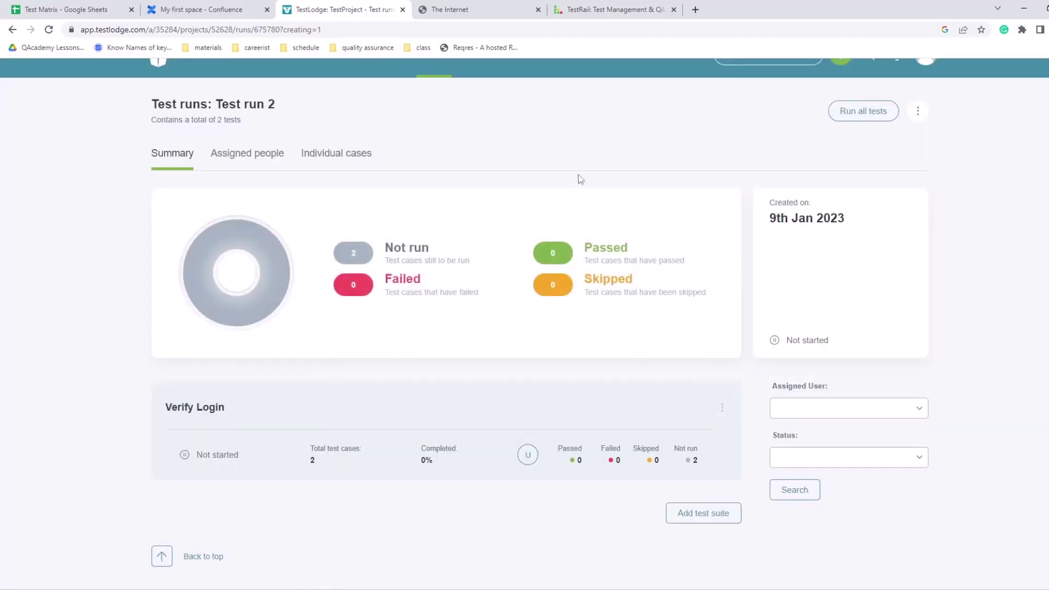
click(852, 112)
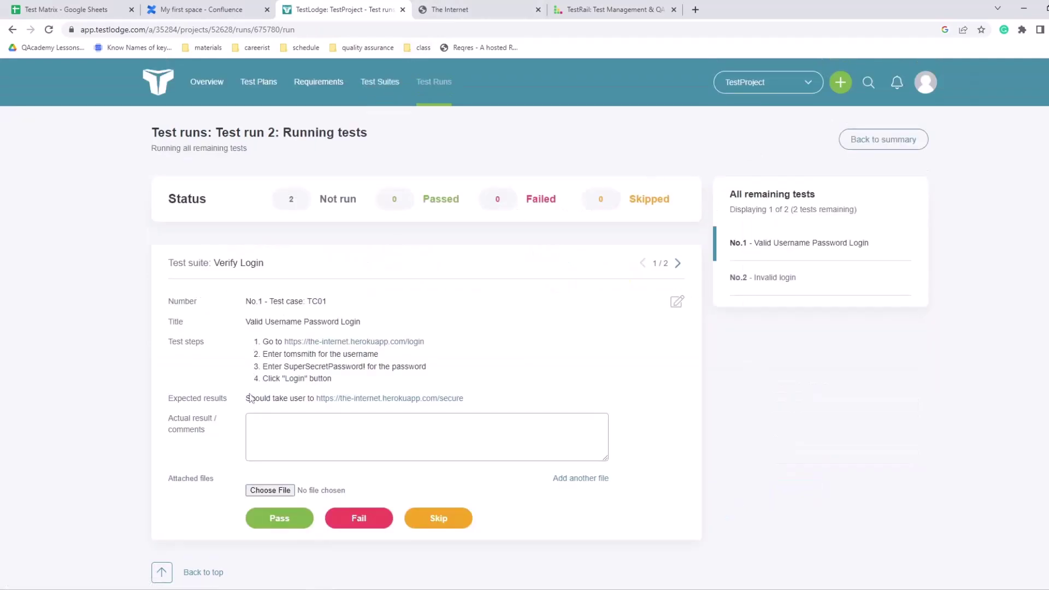
Mark TC01 Valid Username Password Login as passed
click(285, 519)
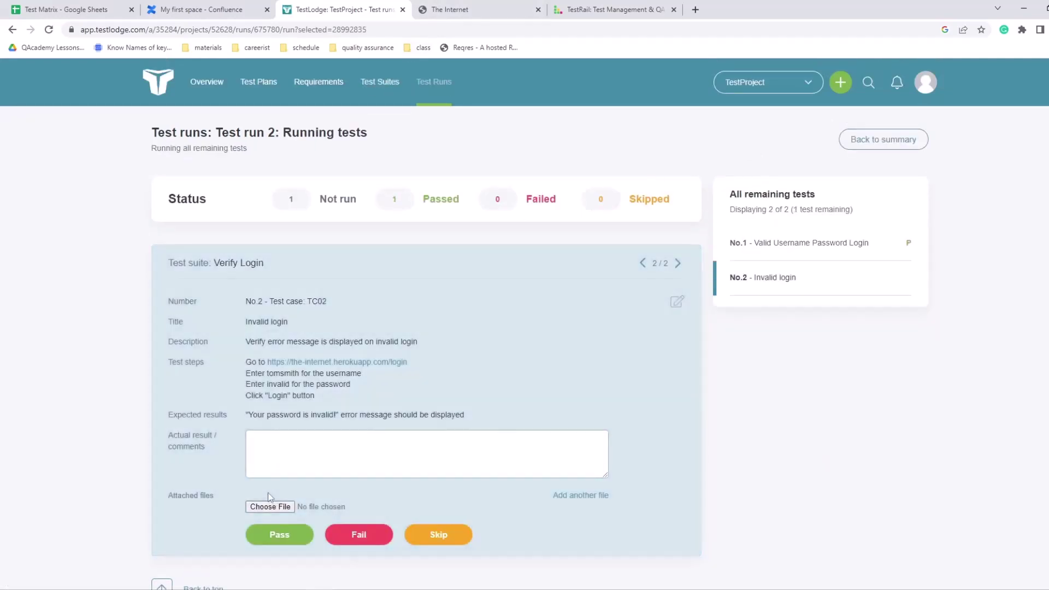
click(282, 464)
text(Test passed)
scroll(346, 468, down, 1)
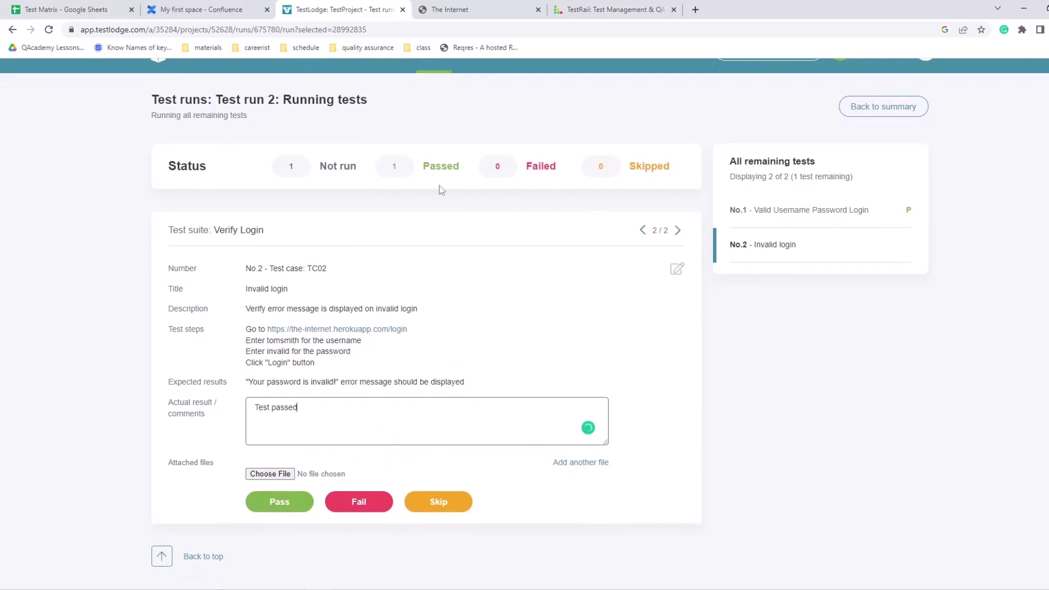
click(643, 230)
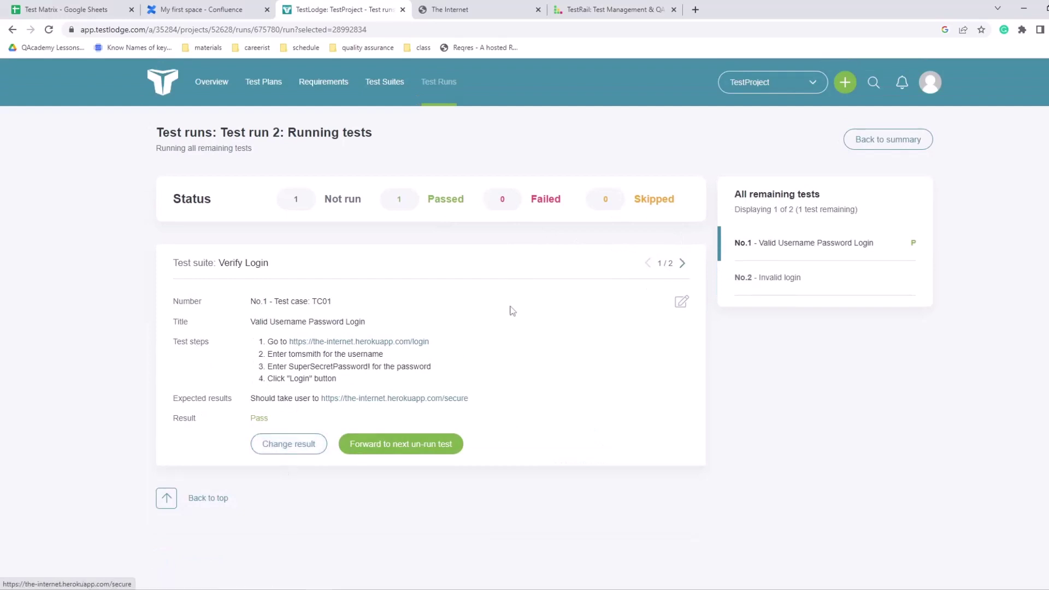
Fail TC02 Invalid login with the actual-result comment 'Test failed'
click(682, 263)
click(344, 458)
text(Test failed)
key(BackSpace)
key(BackSpace)
key(BackSpace)
text(iled)
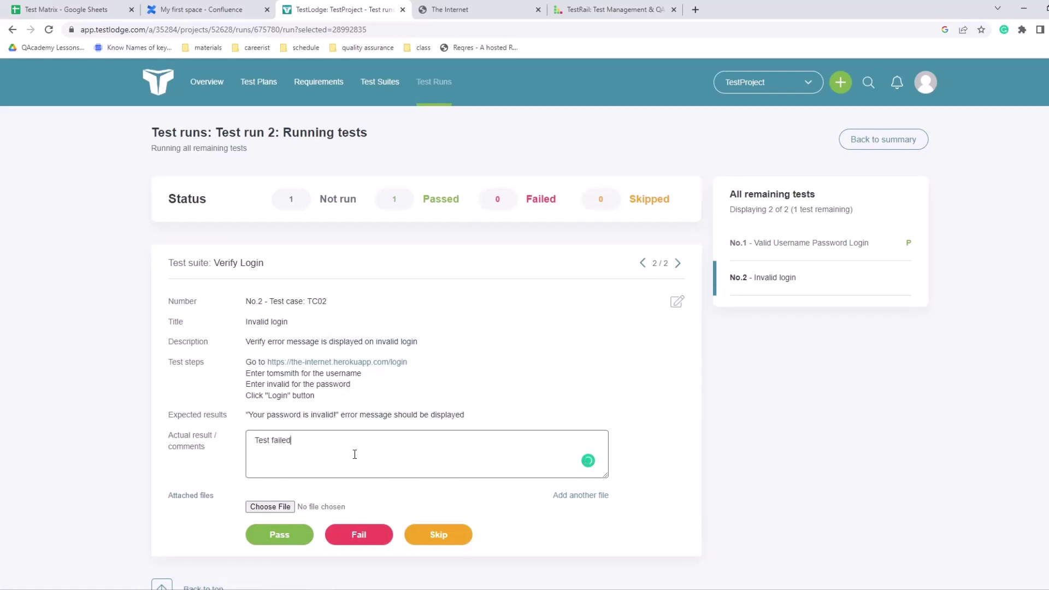
click(384, 537)
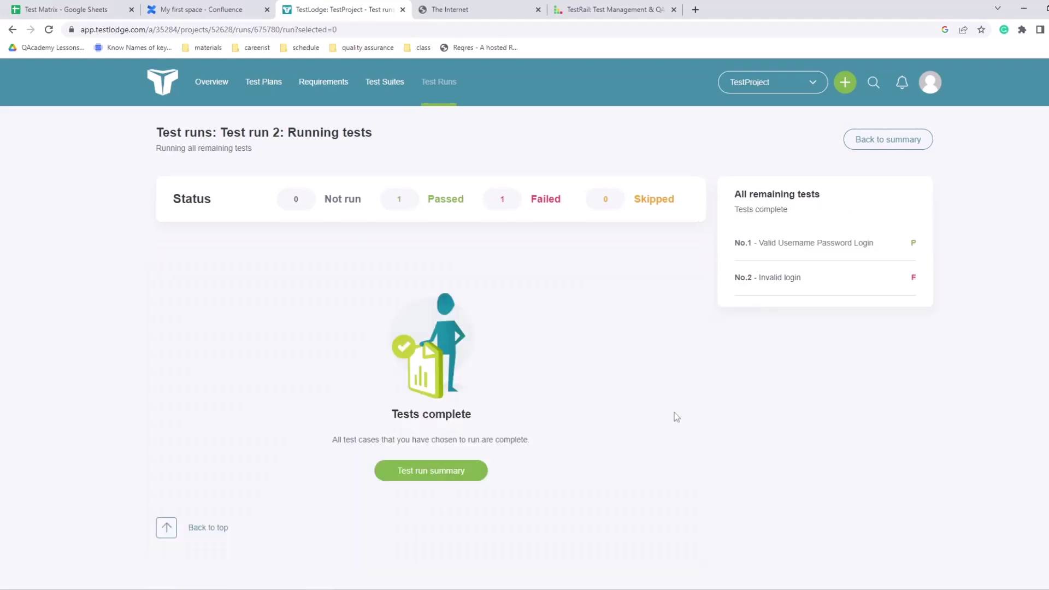
Check Test run 2's summary donut chart for the 1 passed and 1 failed percentages
click(468, 476)
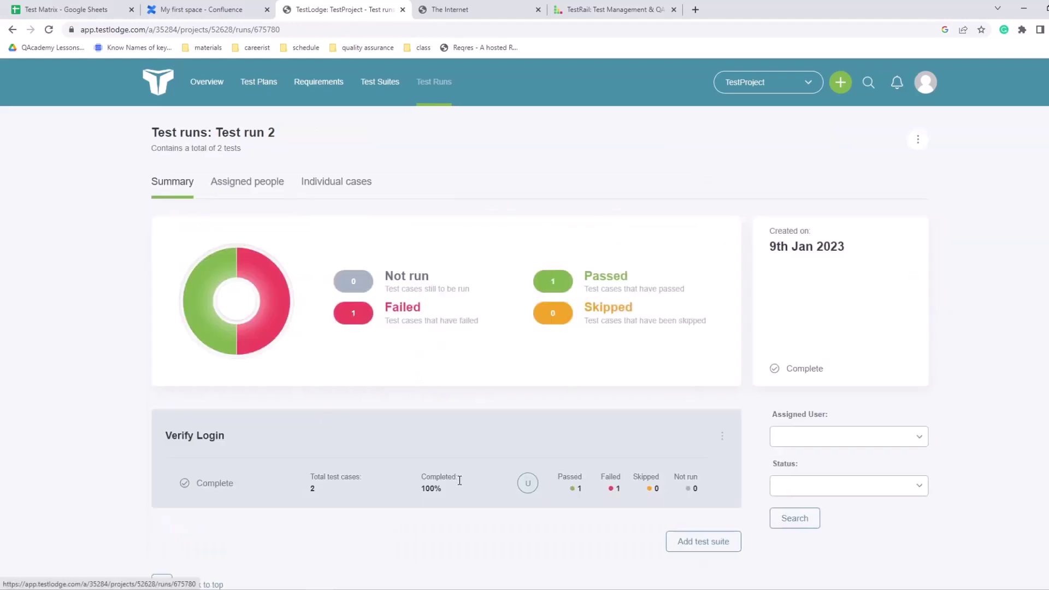
mouse_move(275, 318)
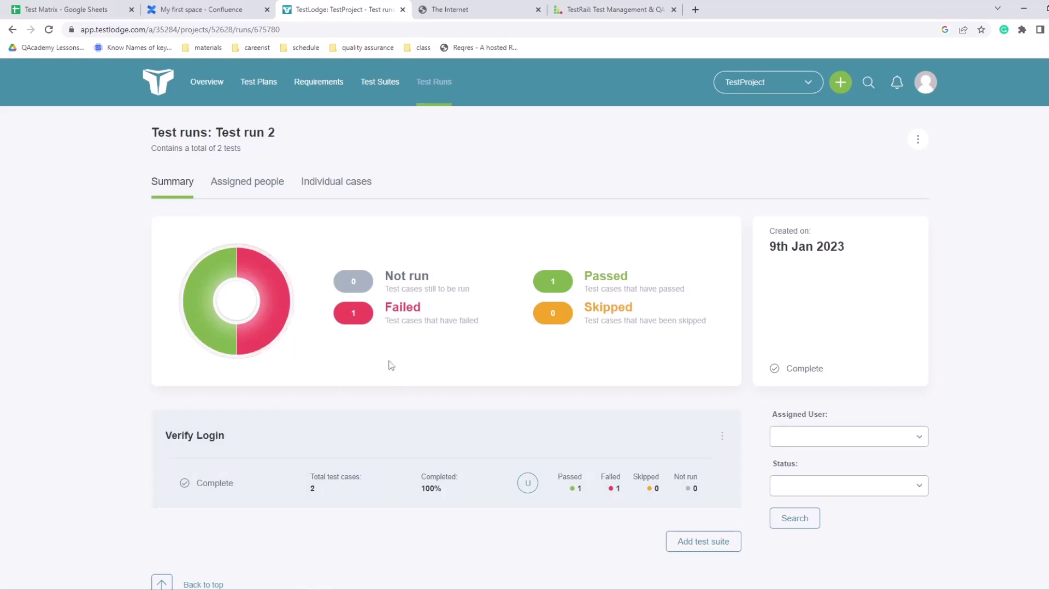
mouse_move(217, 372)
scroll(361, 437, down, 1)
scroll(404, 481, up, 1)
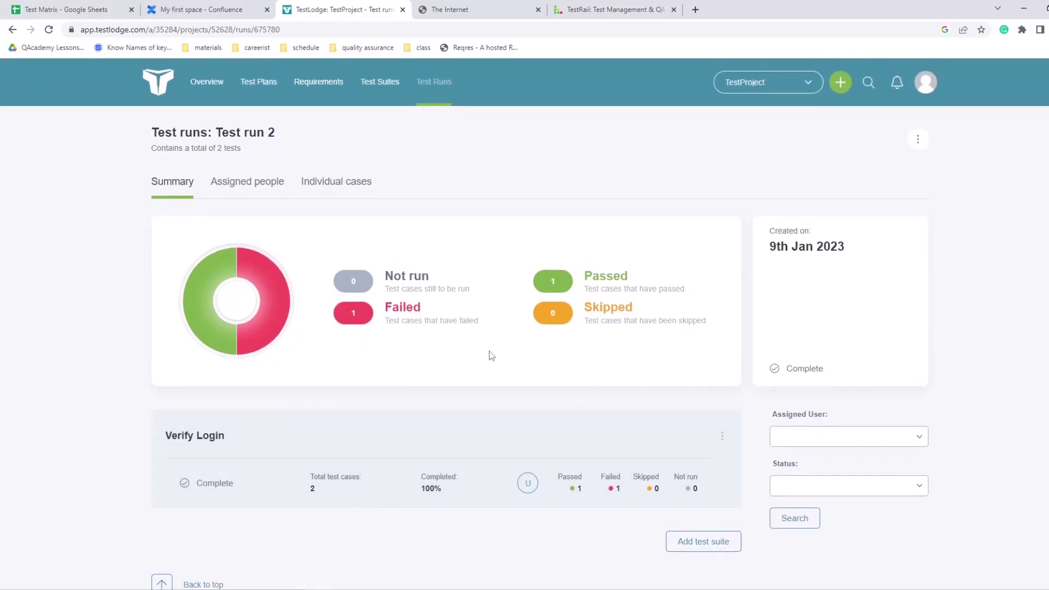